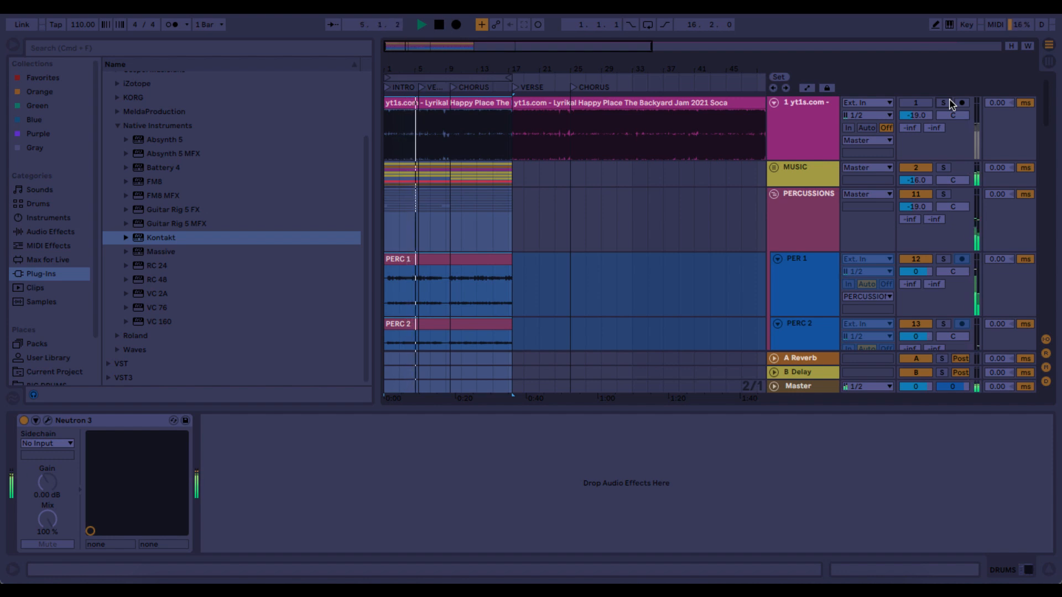
- Toggle solo on the reference song track during playback to compare the original with the remake, and stop playback
left_click(948, 103)
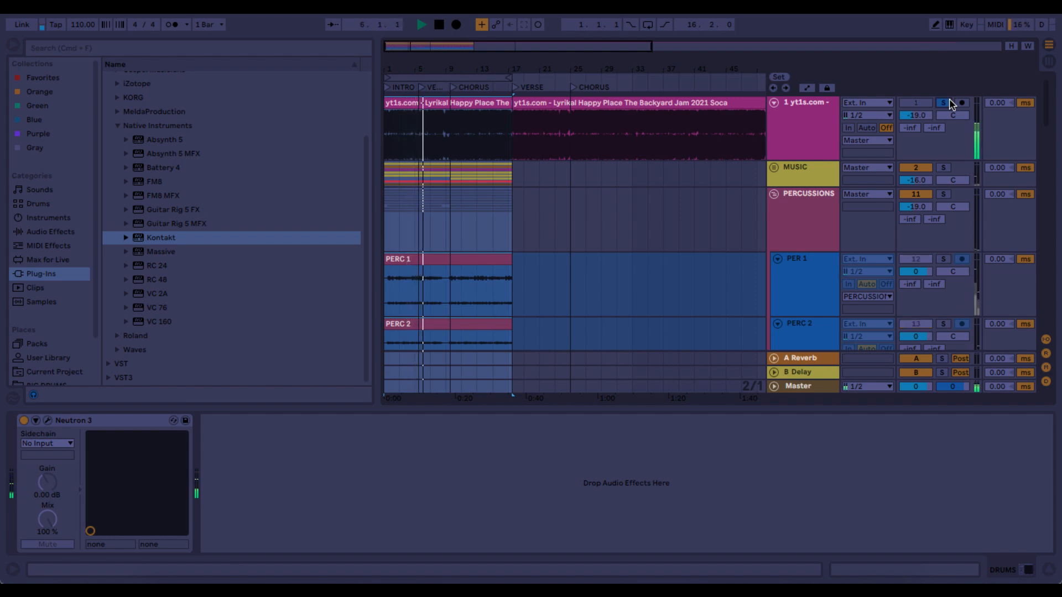
left_click(948, 103)
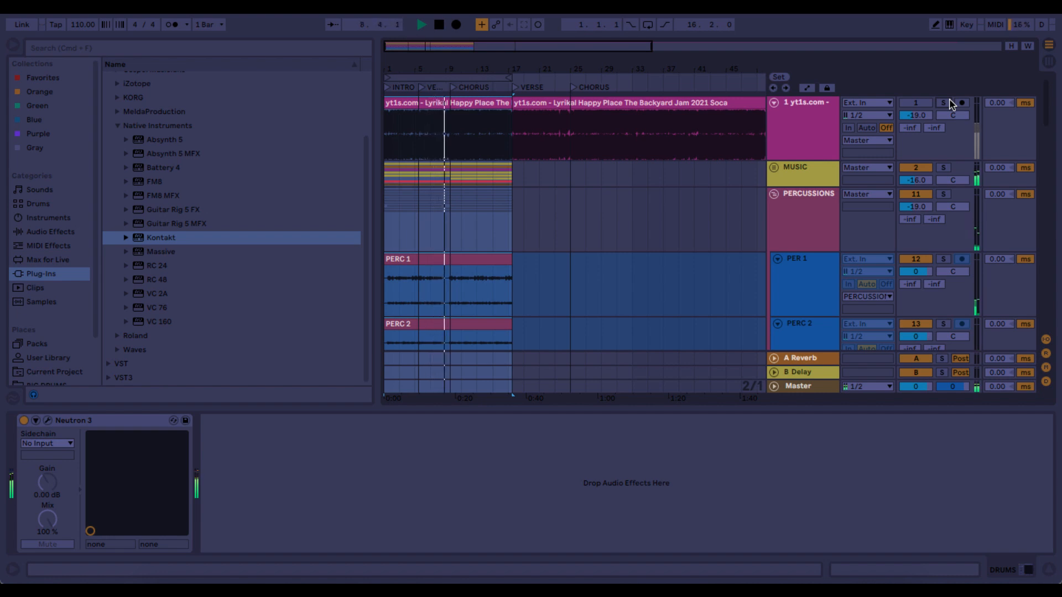
left_click(949, 103)
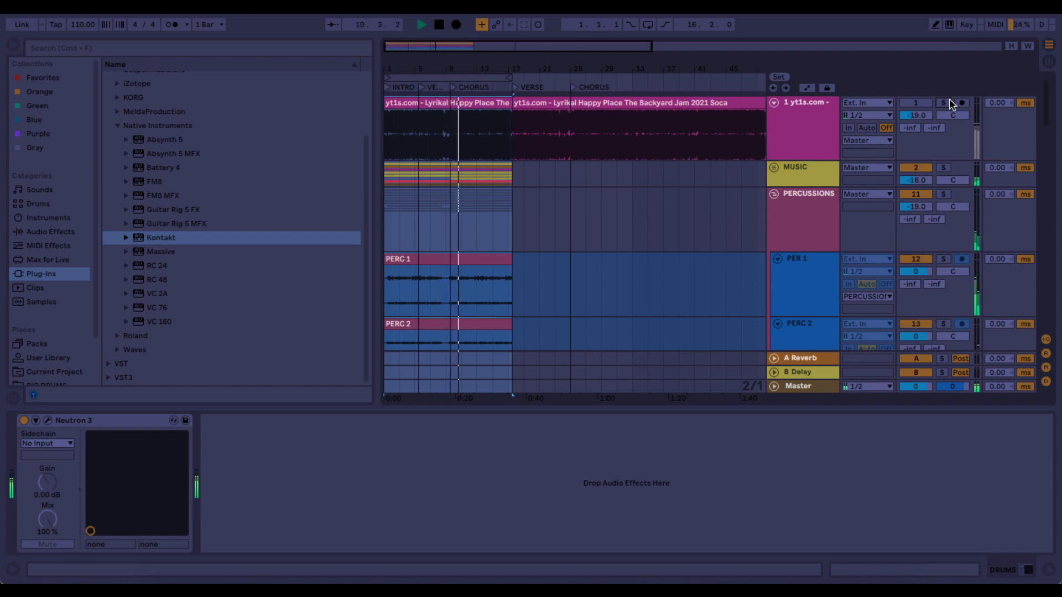
left_click(943, 103)
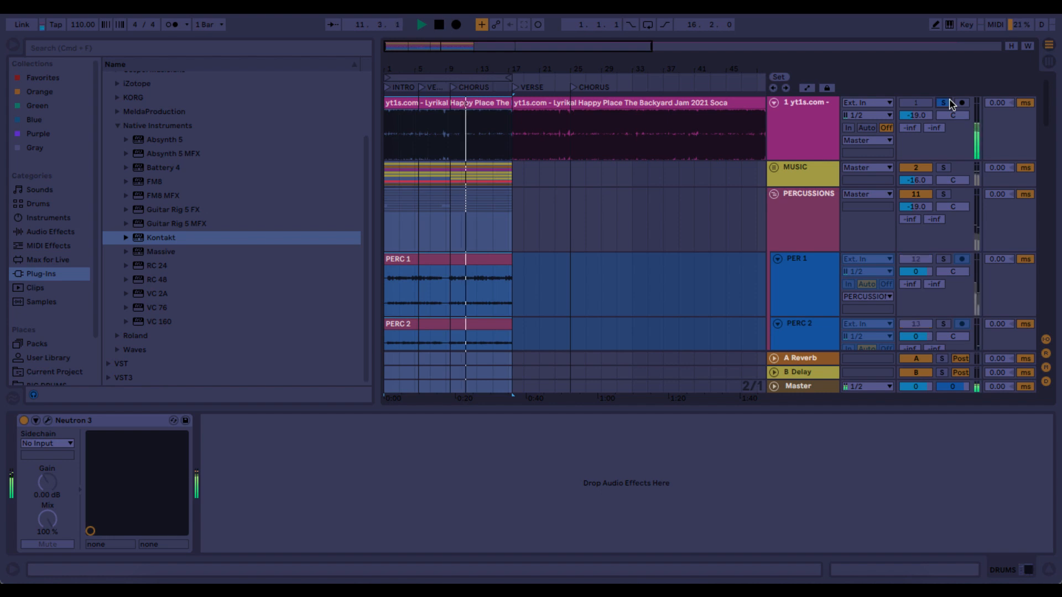
left_click(949, 103)
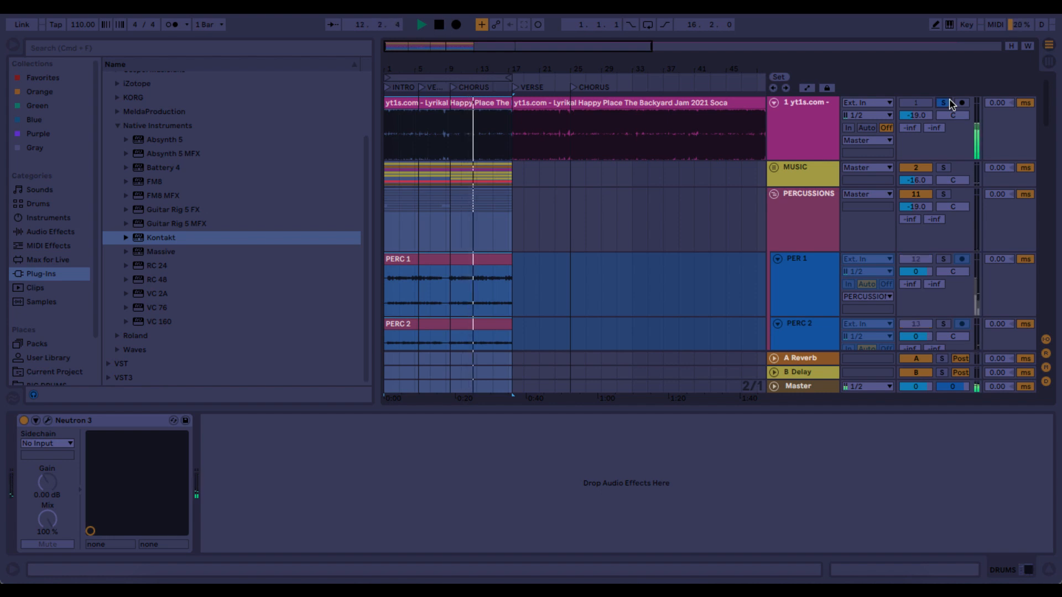
left_click(943, 103)
left_click(949, 103)
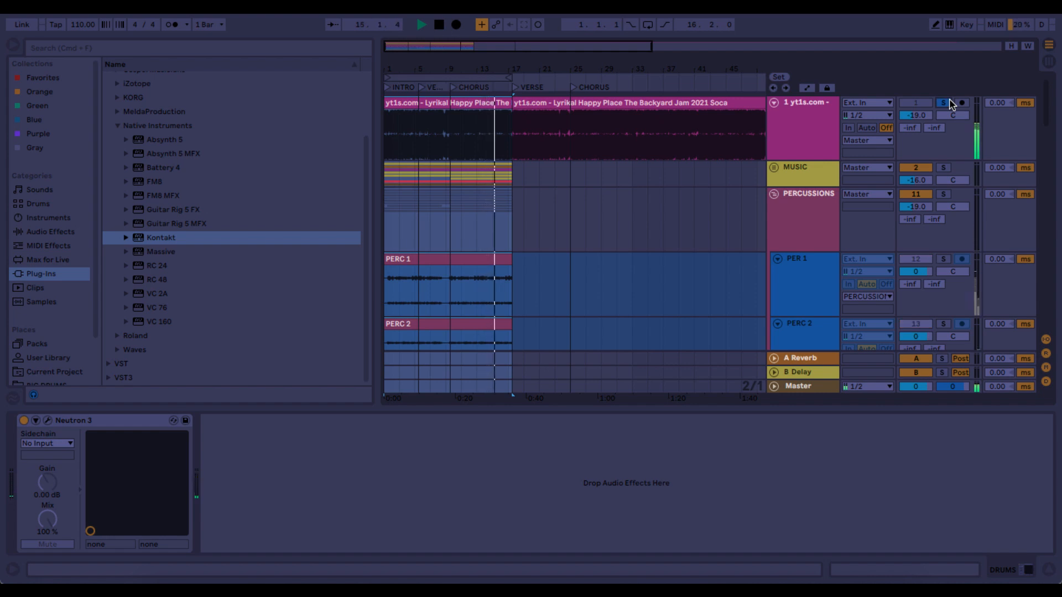
left_click(949, 103)
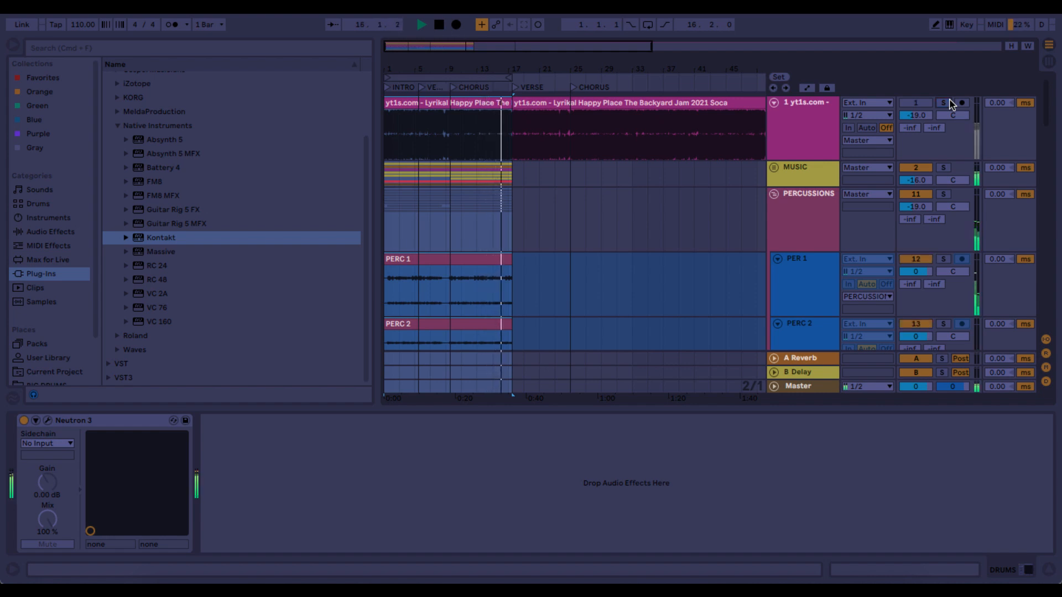
left_click(949, 103)
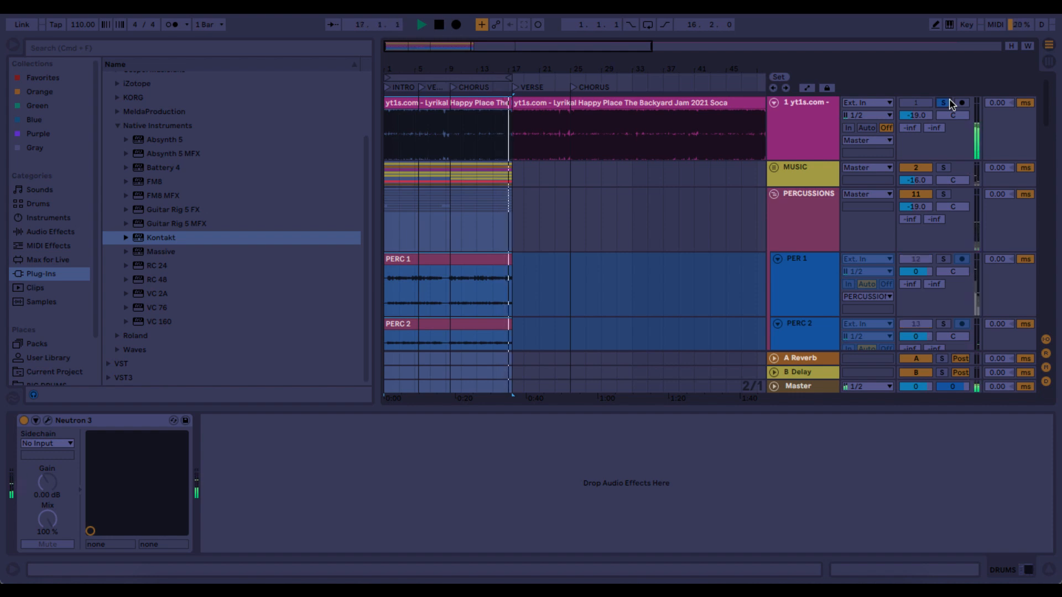
left_click(949, 103)
key("space")
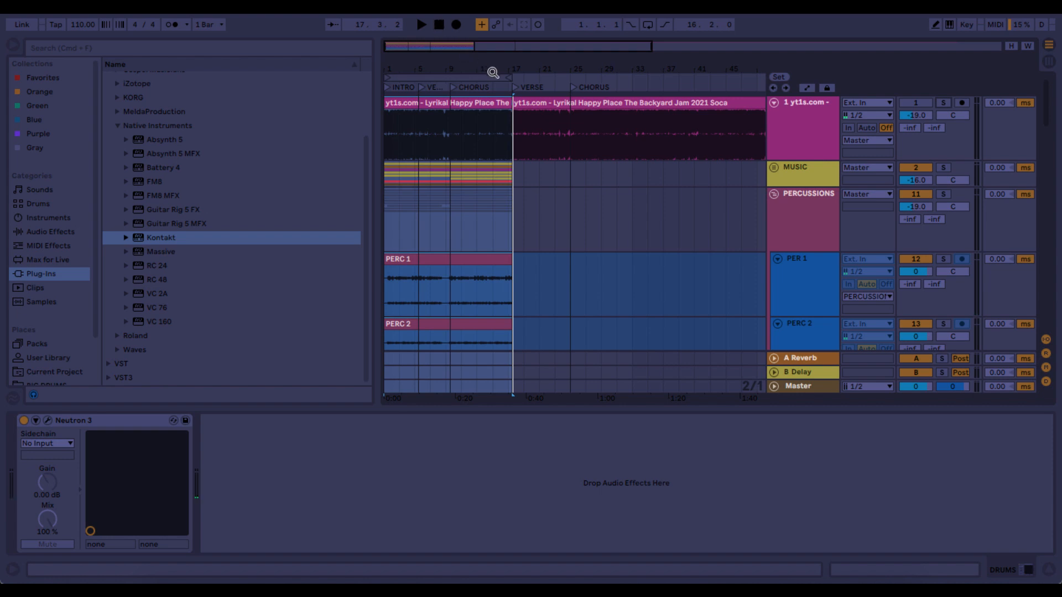
- Collapse the PERCUSSIONS group, leave the DRUMS group unfolded, and return the playhead to the start of the song
left_click(774, 194)
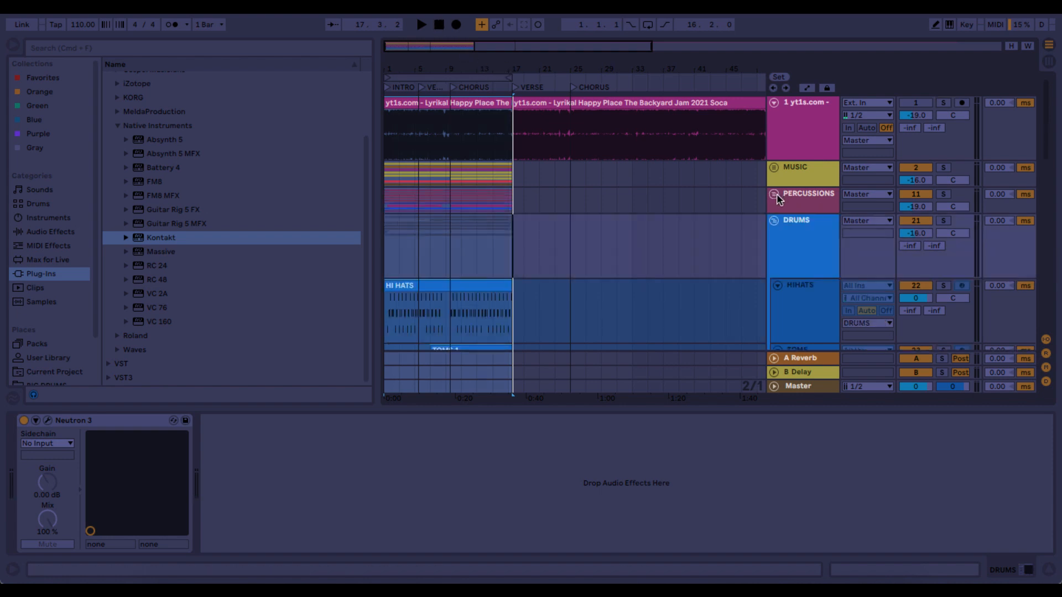
left_click(774, 220)
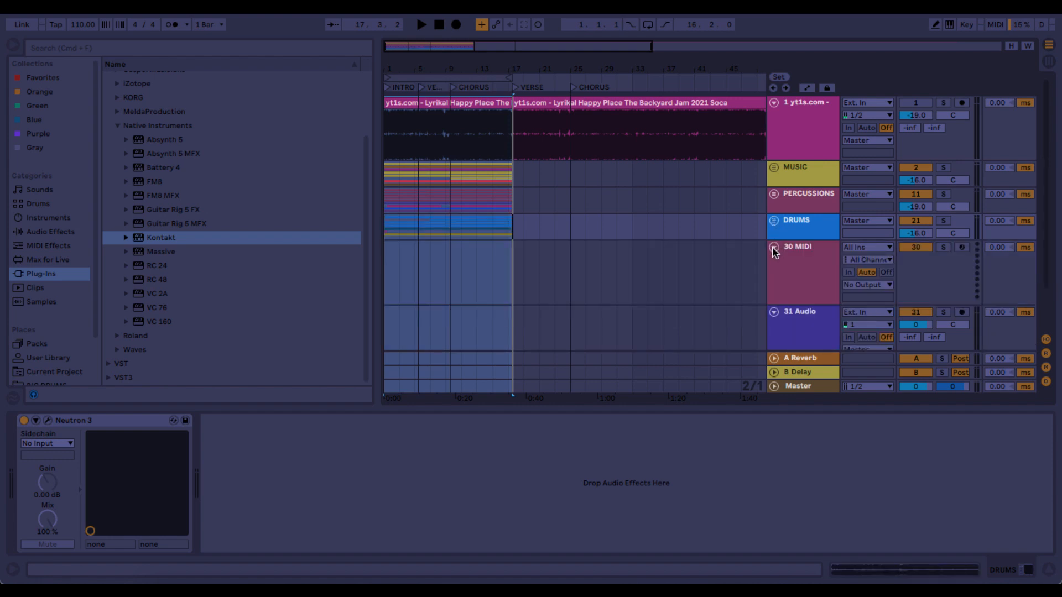
left_click(773, 220)
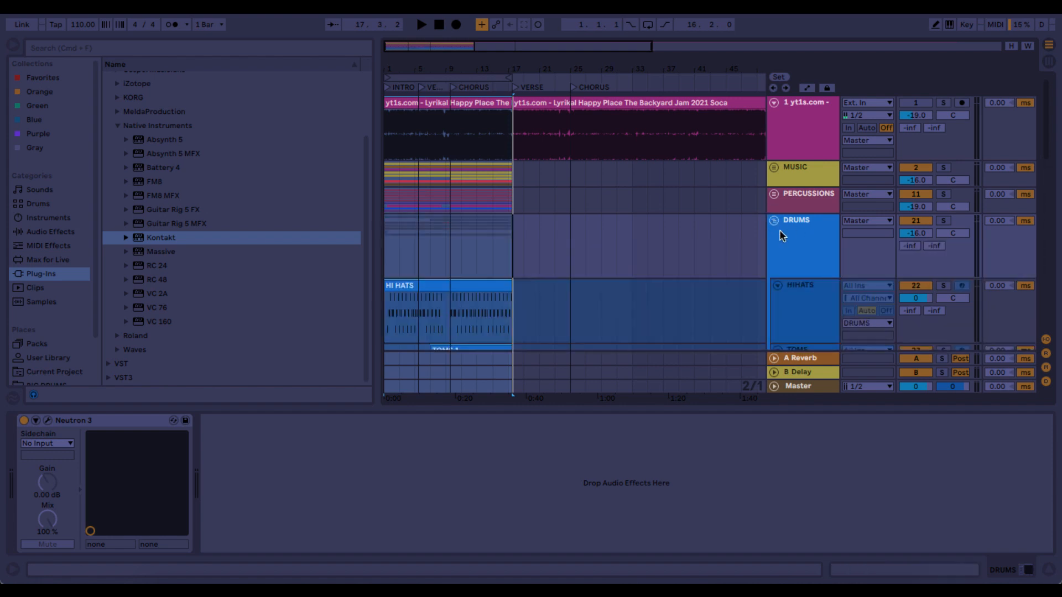
scroll(795, 265, "down", 4)
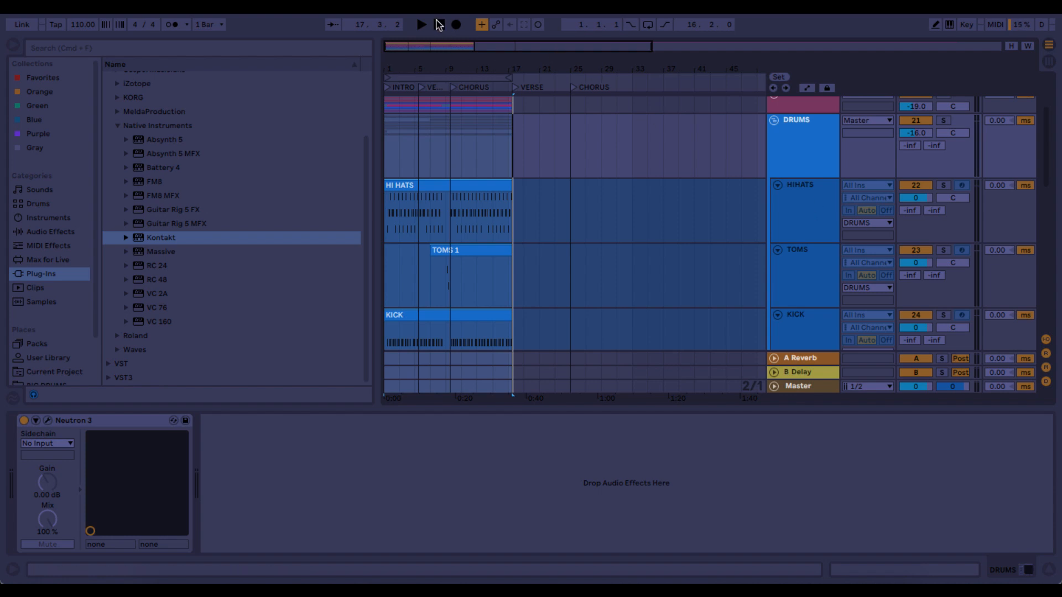
left_click(440, 25)
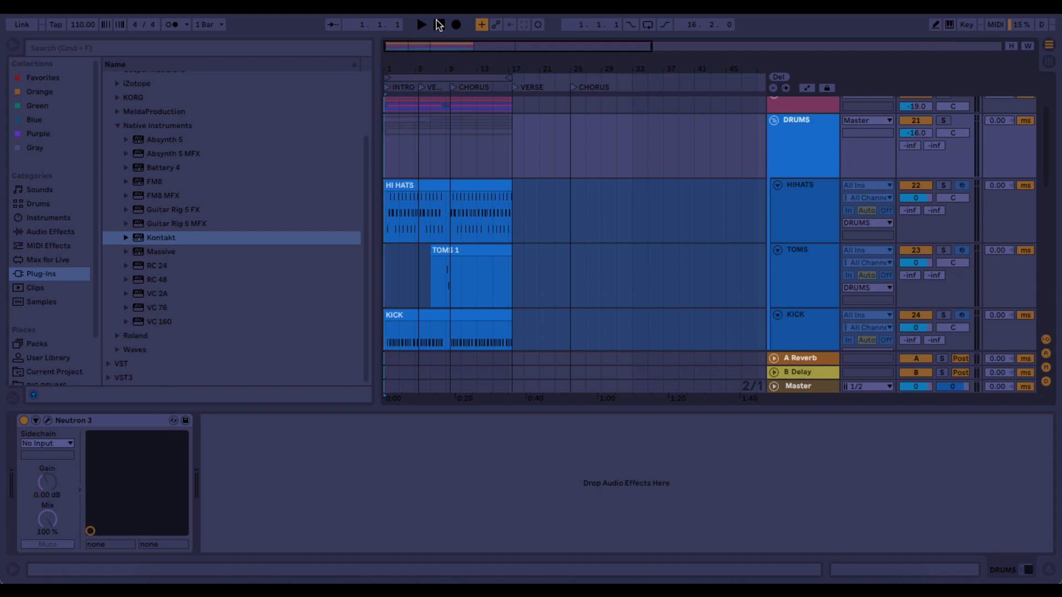
- Solo the KICK track and play it with an 8-bar loop over the CHORUS section starting at 9.3.1
scroll(804, 260, "down", 5)
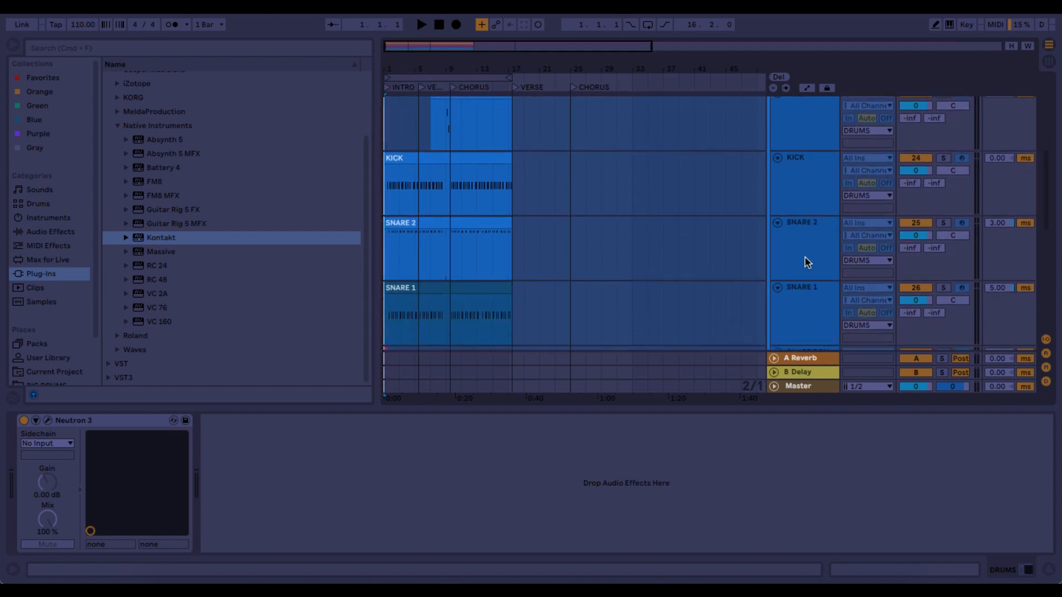
scroll(804, 260, "down", 3)
scroll(805, 260, "up", 3)
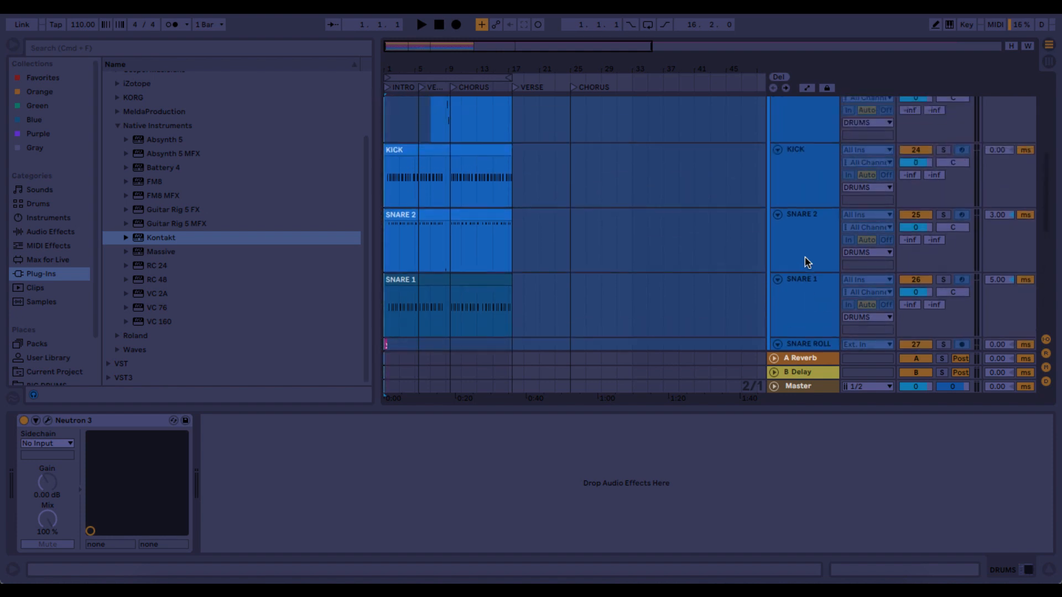
left_click(943, 151)
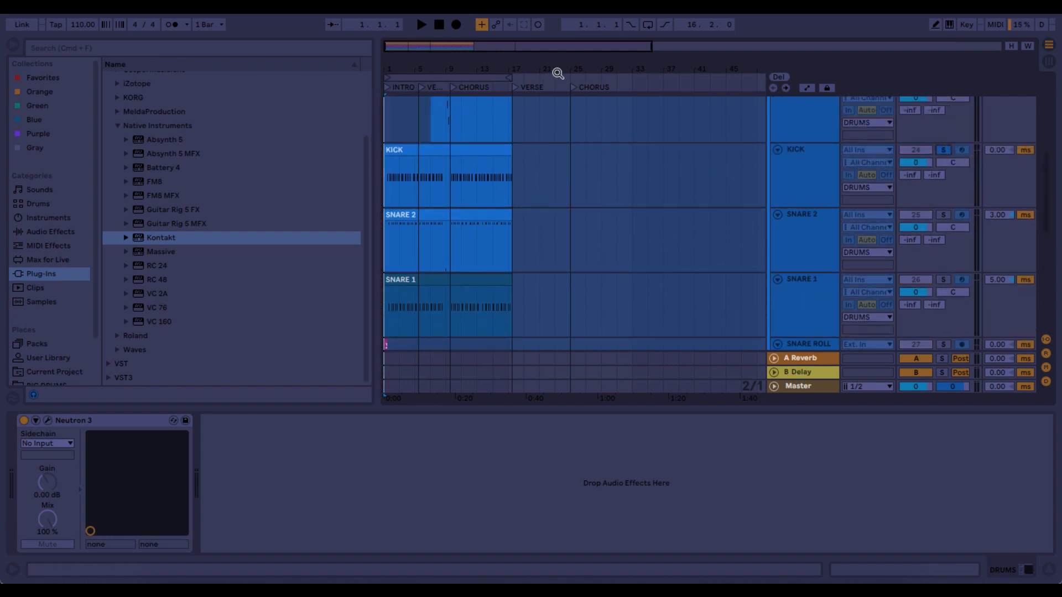
left_click(647, 25)
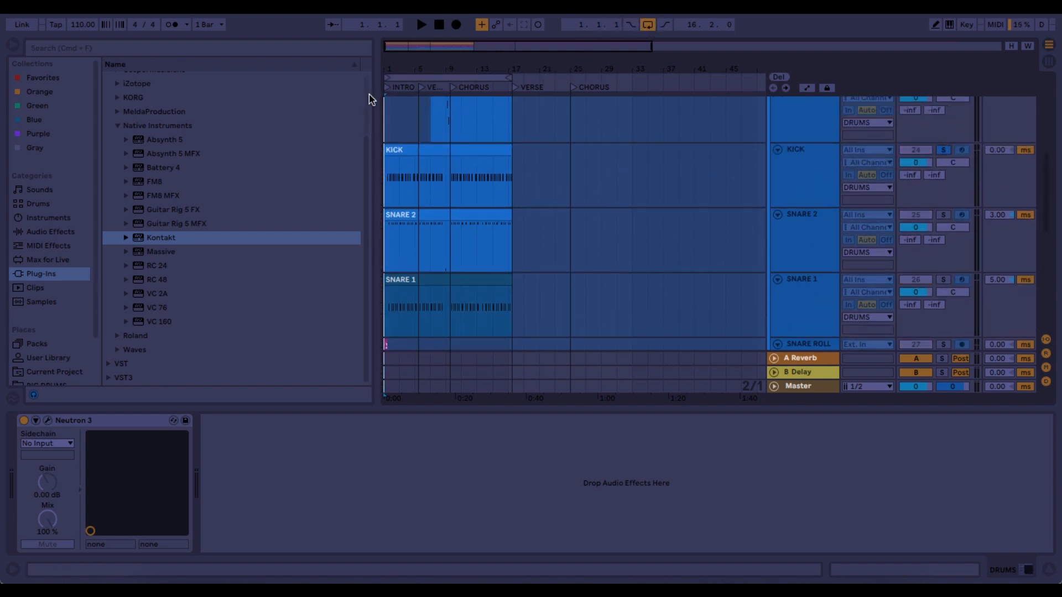
left_click_drag(386, 78, 438, 79)
key("space")
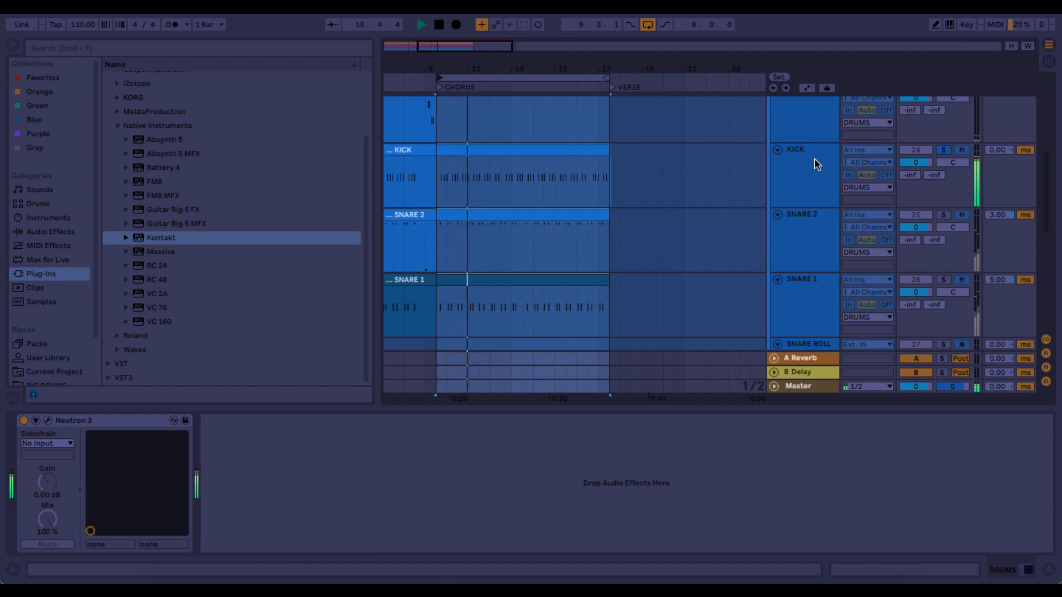
- Add SNARE 2 to the solo and play the looped chorus to hear it together with the KICK
key("space")
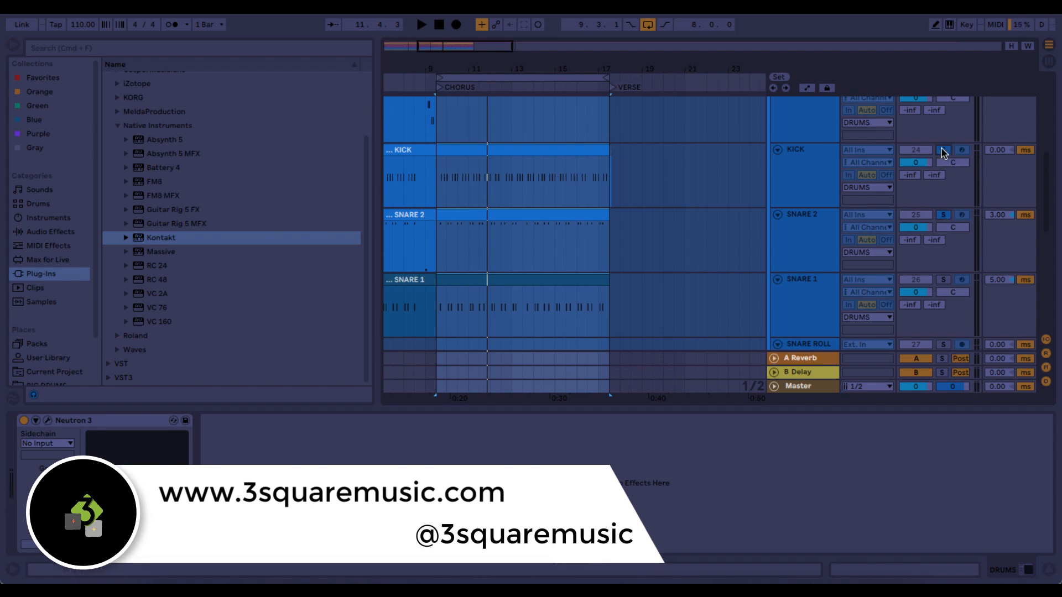
key("space")
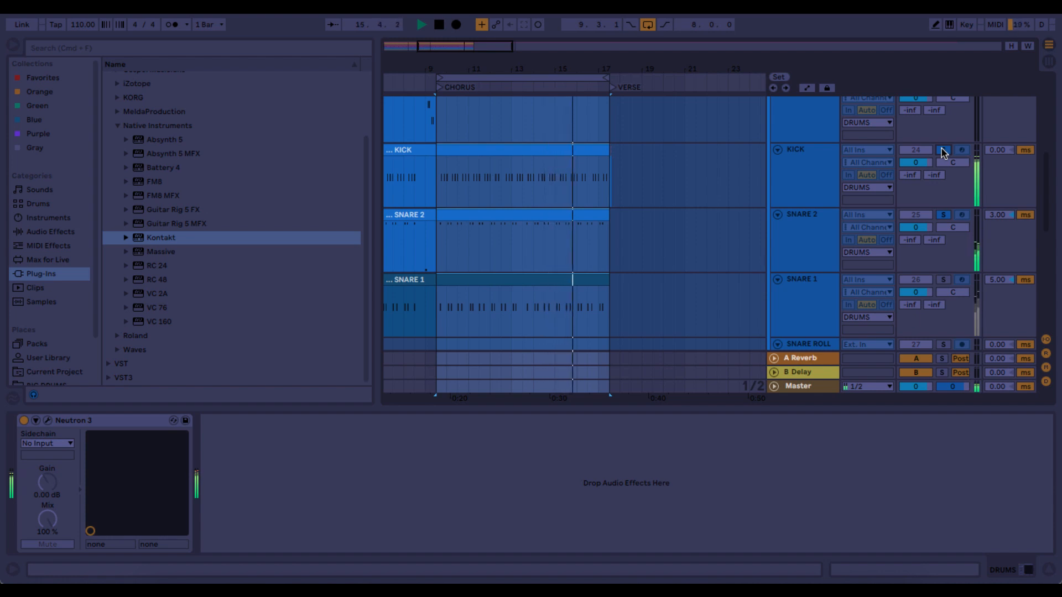
key("space")
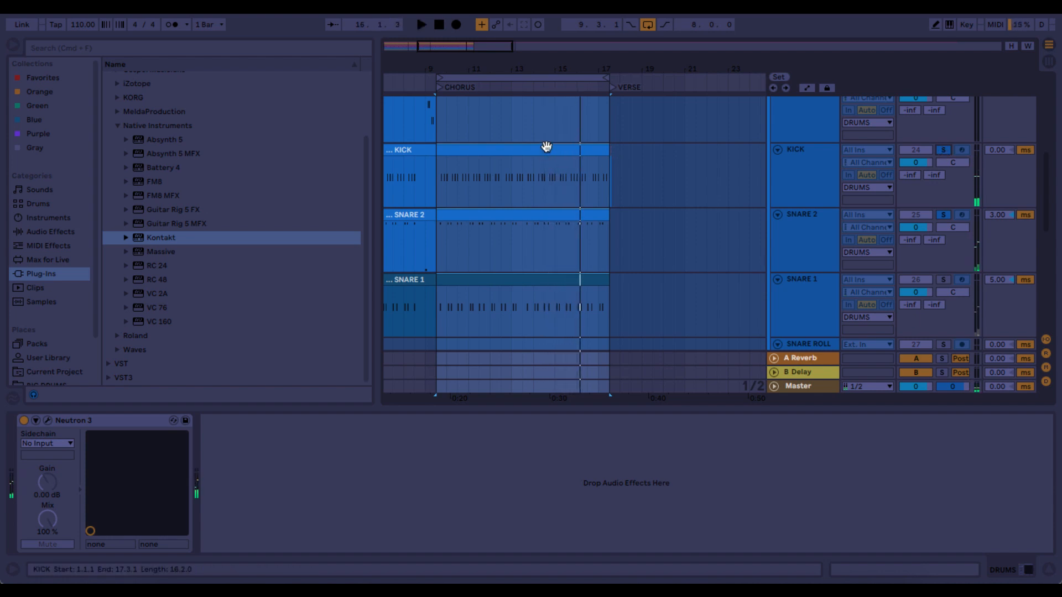
- Open the KICK clip's MIDI notes, zoom in on its opening bars, and play from the start to follow the pattern
double_click(546, 147)
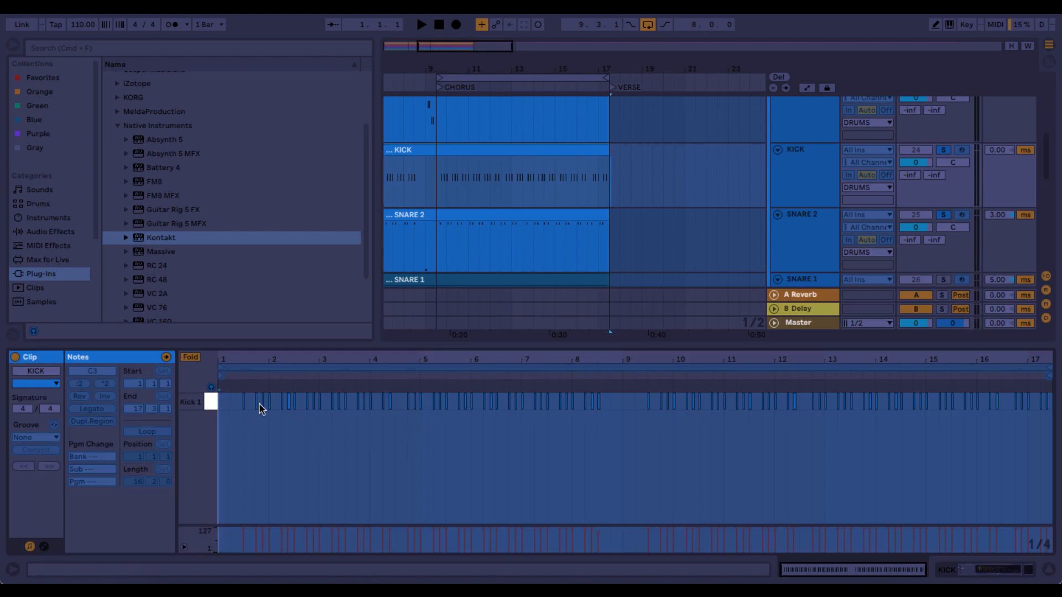
left_click_drag(271, 361, 272, 475)
scroll(363, 501, "left", 5)
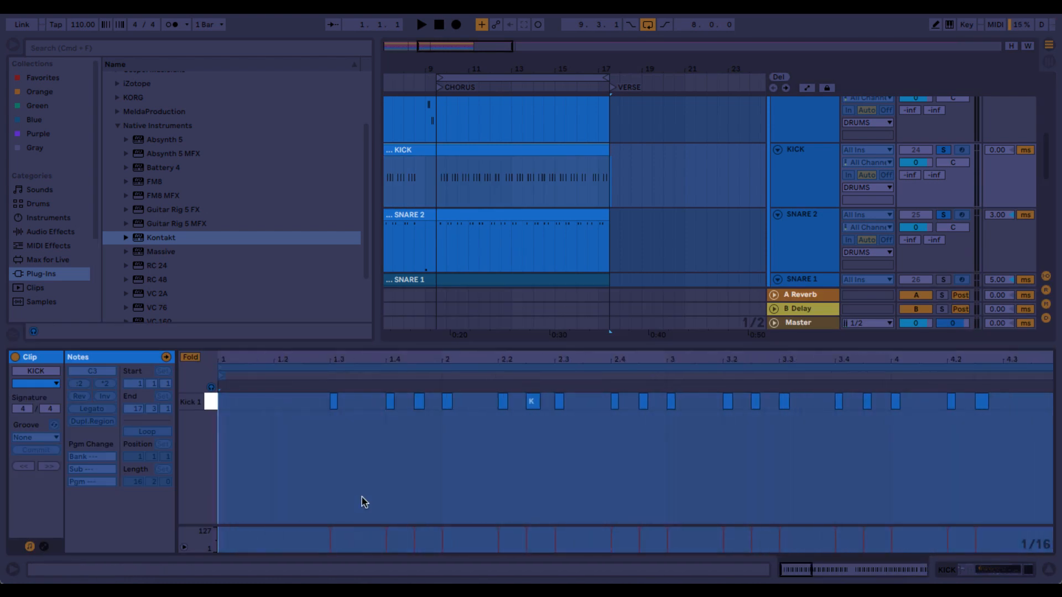
key("space")
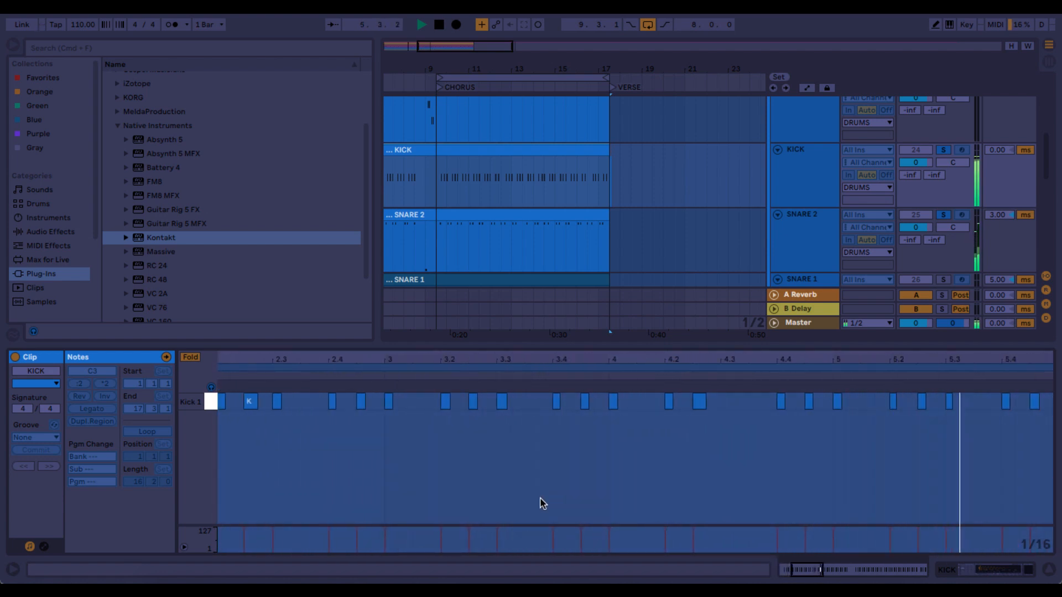
key("space")
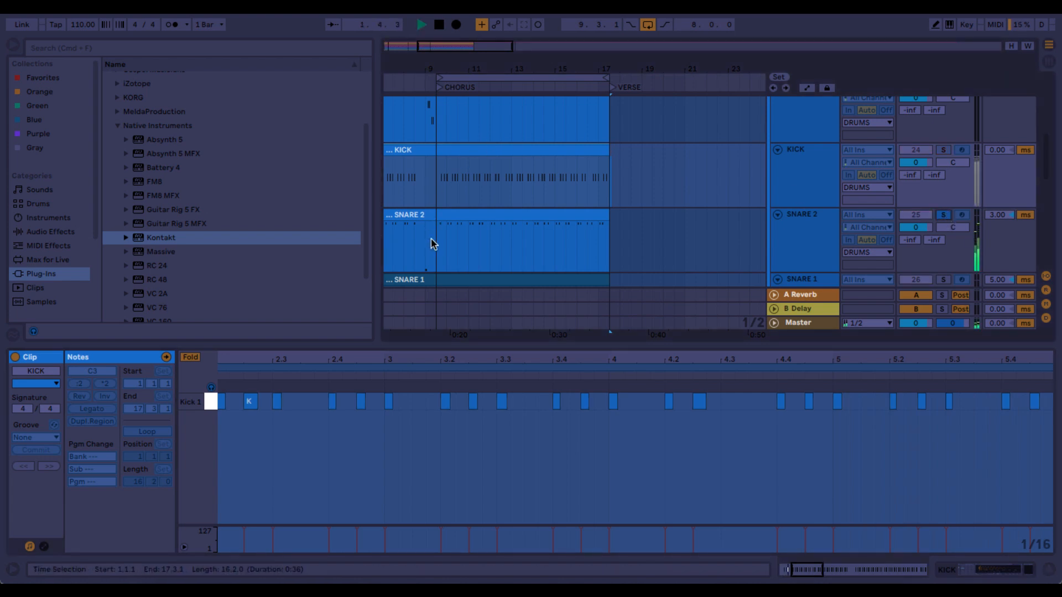
- Restore the KICK solo and open the SNARE 2 clip's notes zoomed in to follow its pattern during playback
left_click(944, 150)
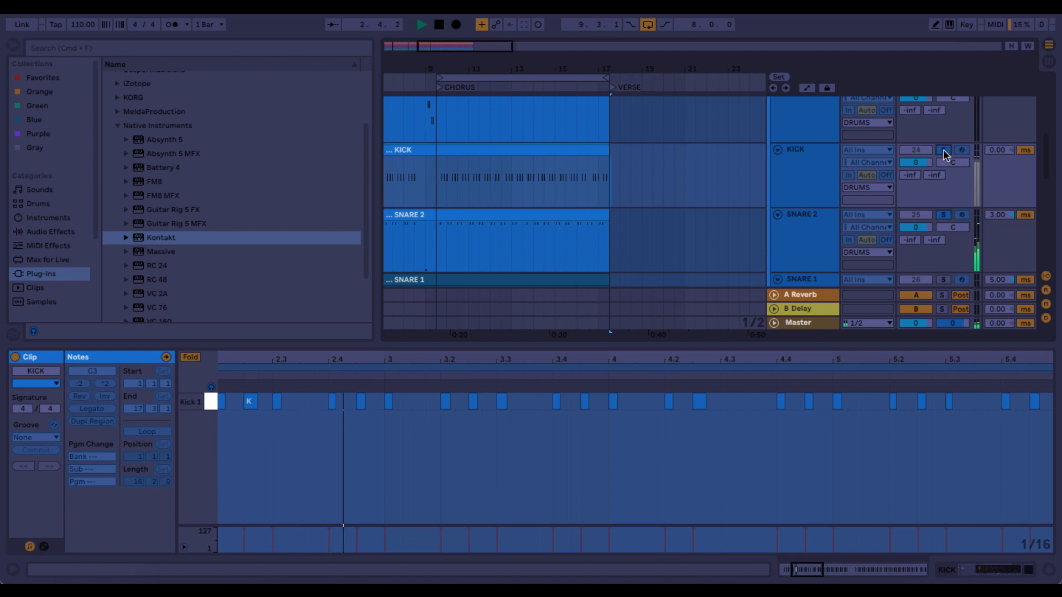
left_click(810, 256)
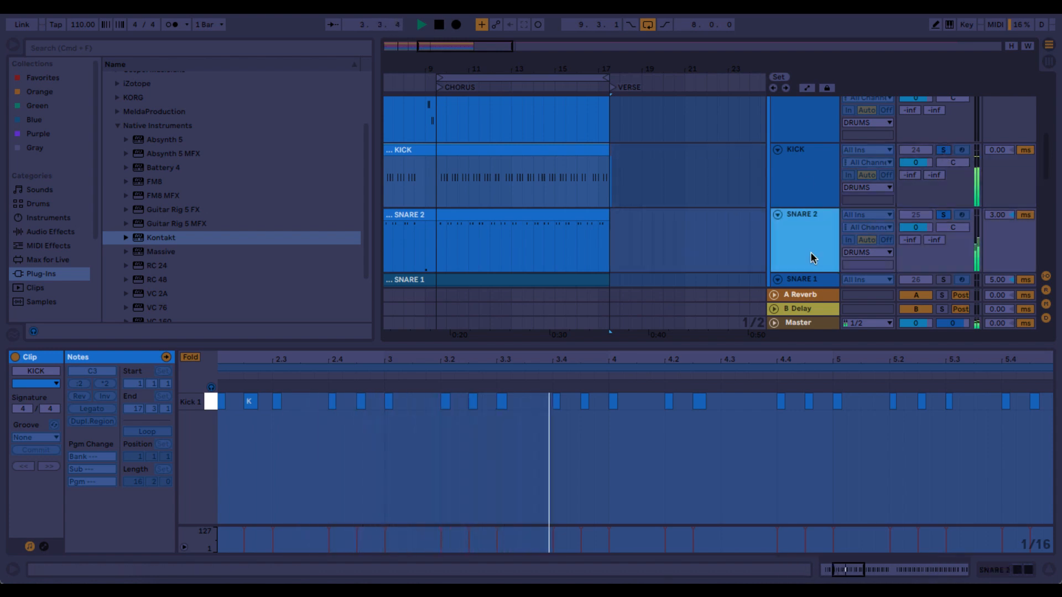
left_click(536, 217)
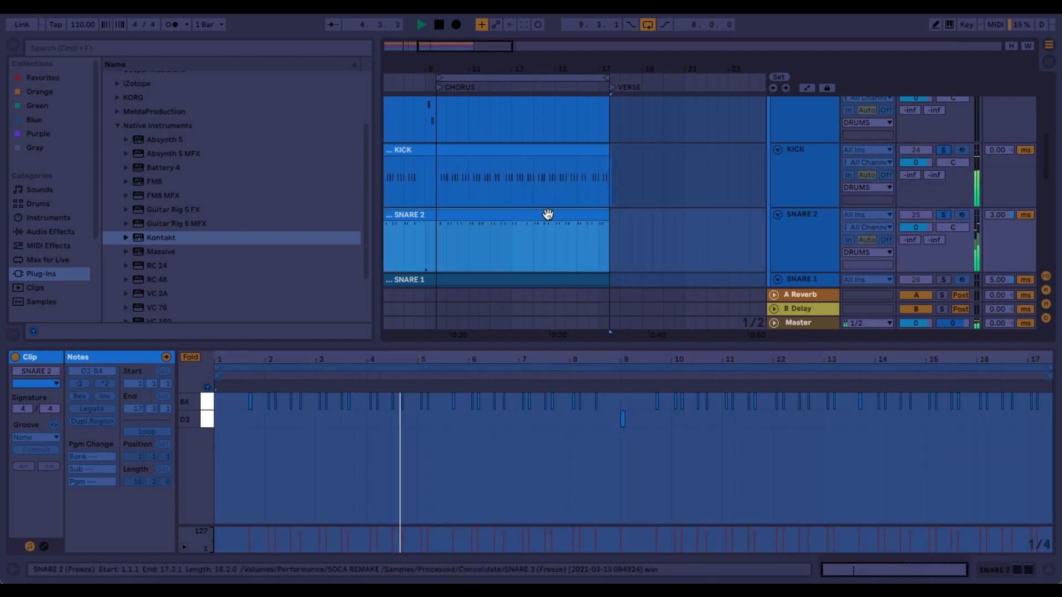
left_click_drag(310, 360, 464, 388)
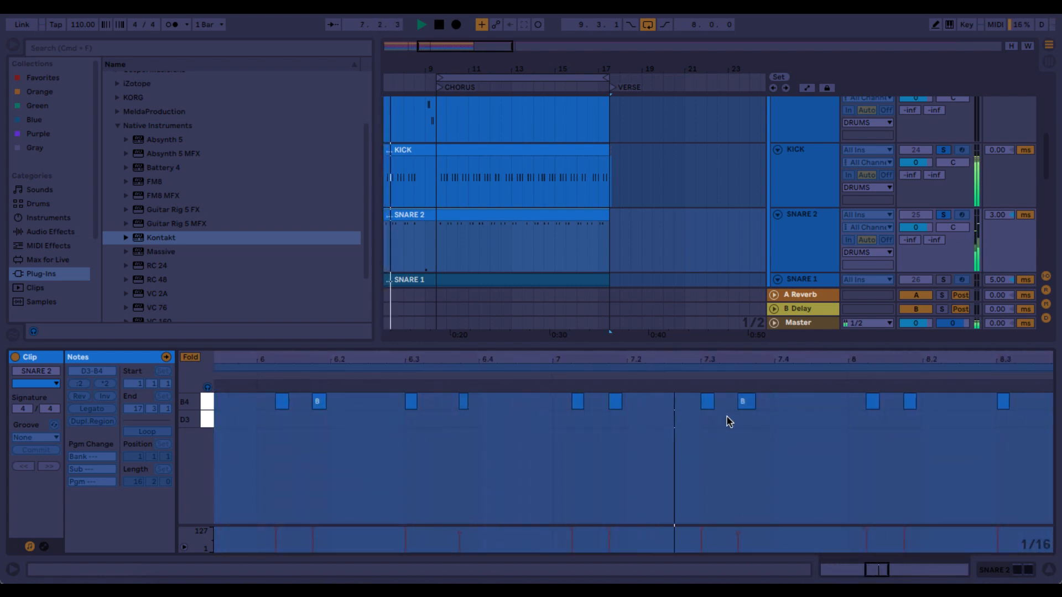
- Solo SNARE 1 together with KICK and SNARE 2, and widen the arrangement view to start from the INTRO
scroll(799, 221, "down", 2)
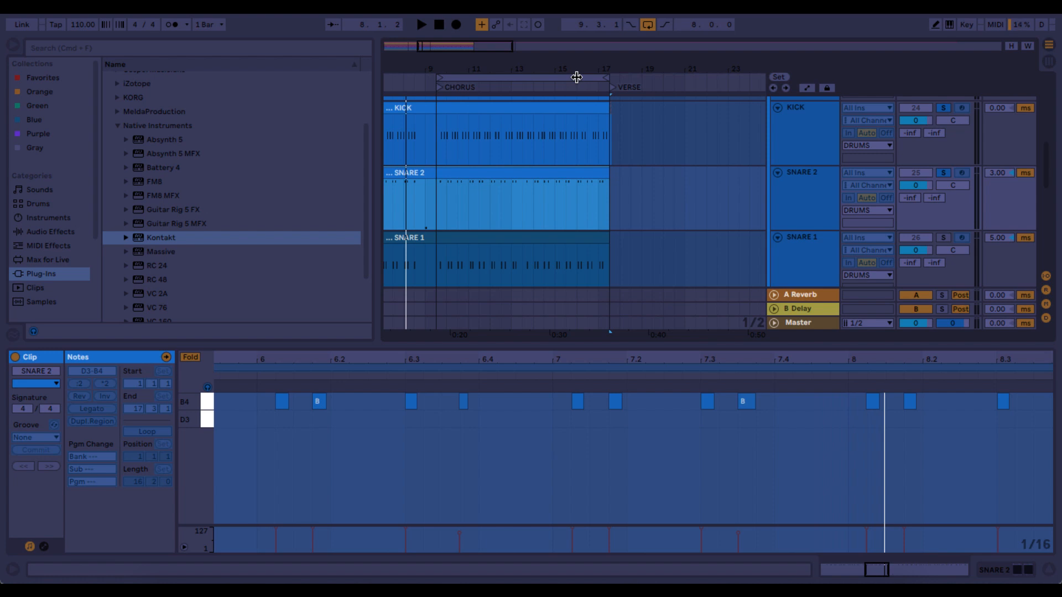
left_click(944, 238)
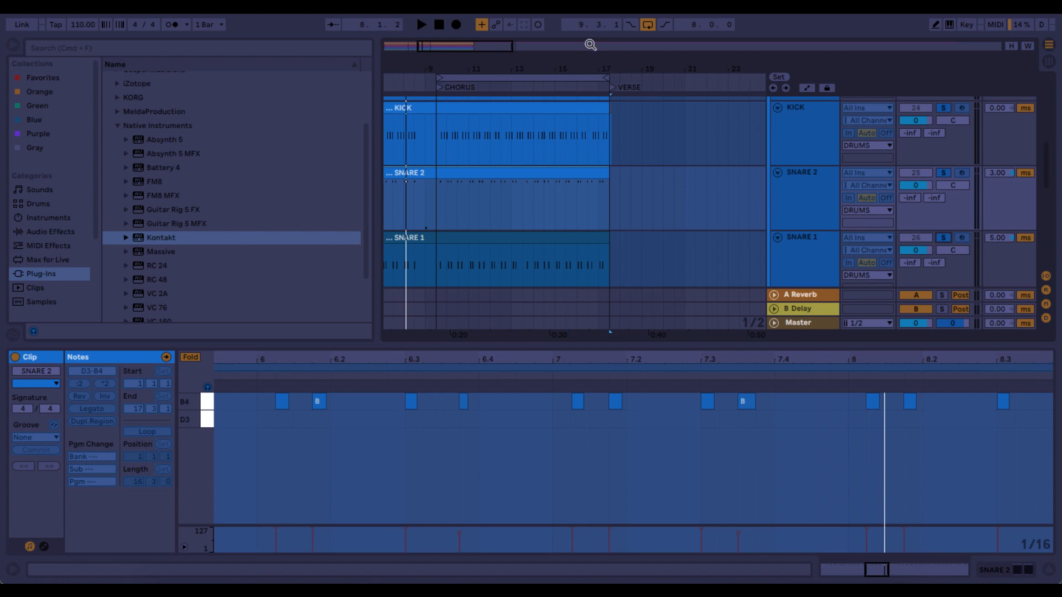
left_click_drag(586, 65, 581, 49)
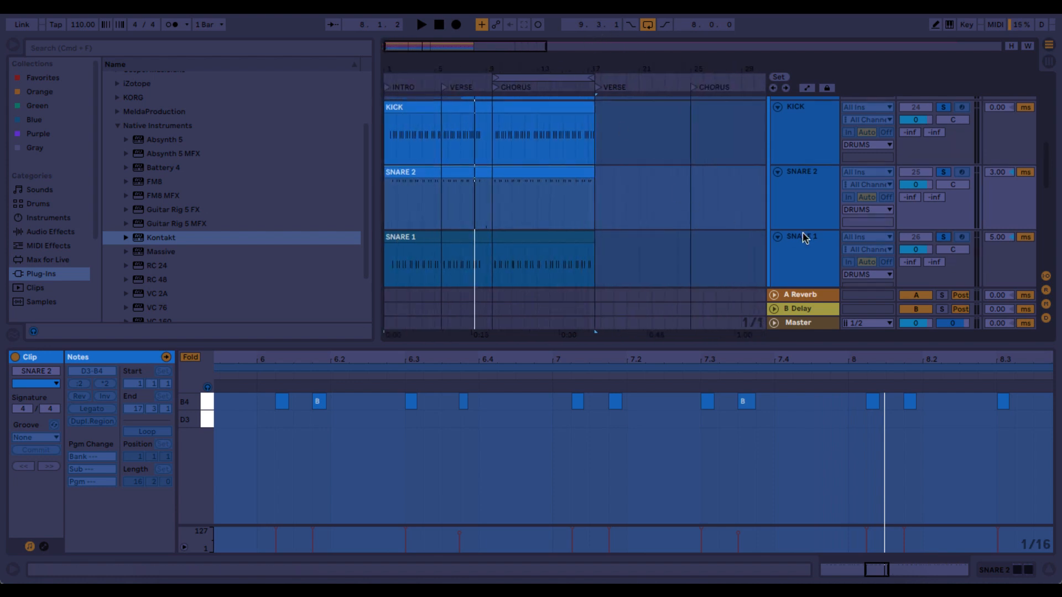
scroll(804, 238, "down", 2)
scroll(804, 238, "up", 2)
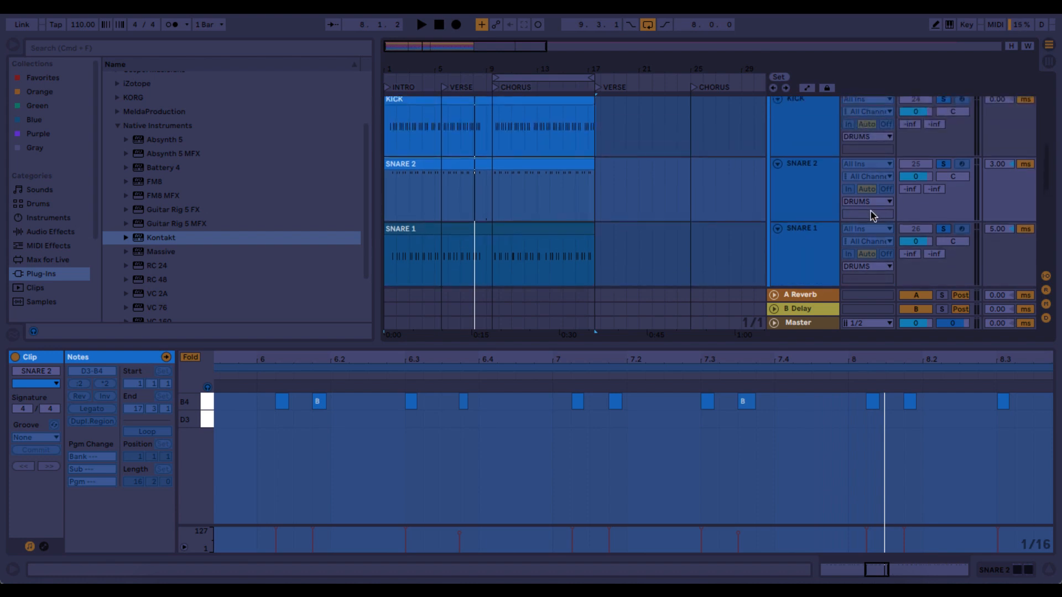
scroll(818, 249, "up", 2)
scroll(819, 249, "down", 1)
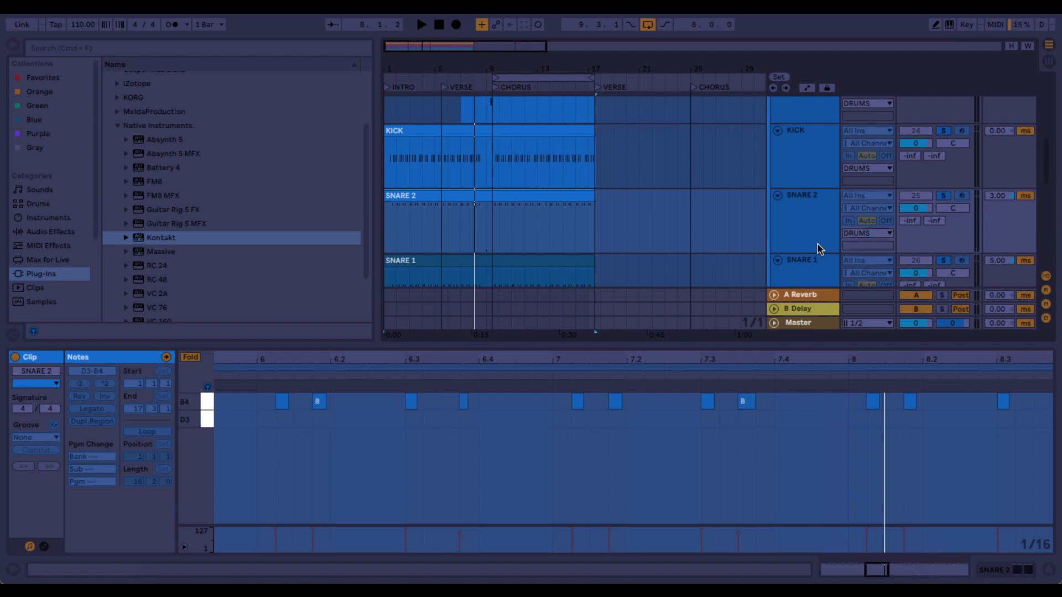
- Play the arrangement from the CHORUS start to hear the soloed KICK, SNARE 2 and SNARE 1 together
key("space")
key("space")
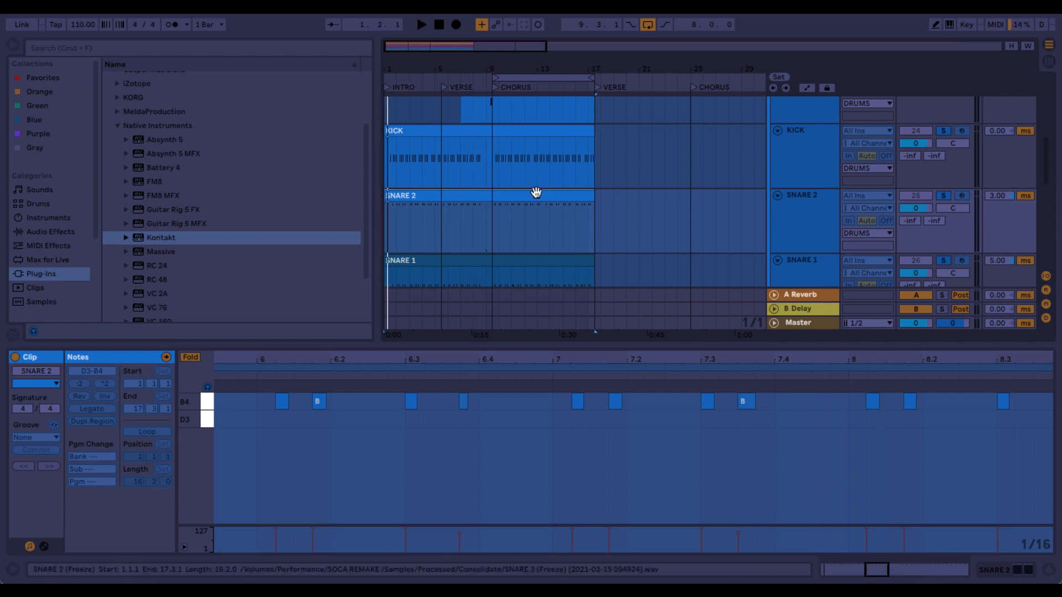
left_click(496, 231)
key("space")
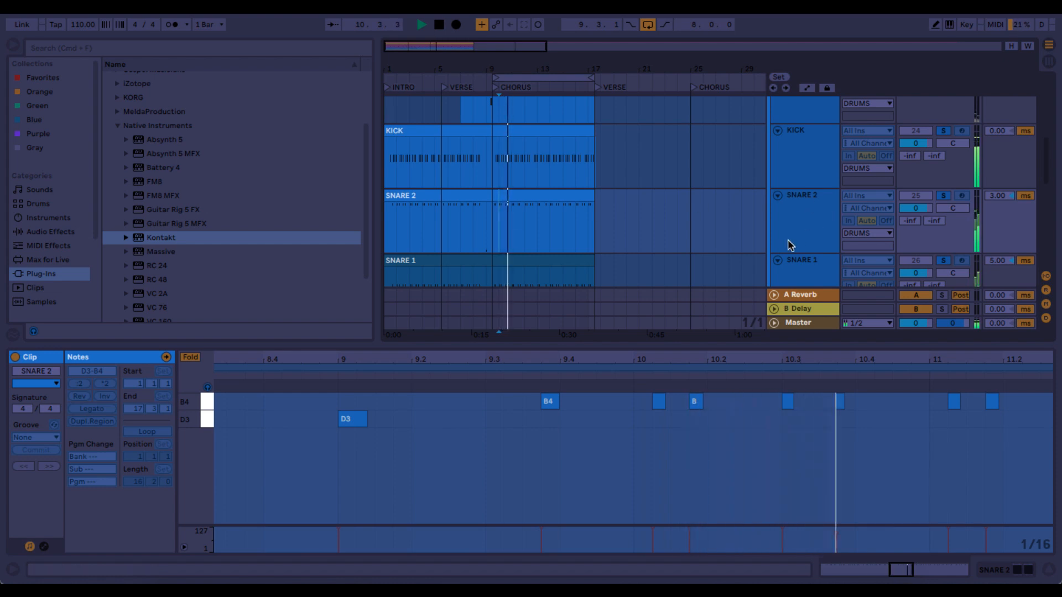
- Add HIHATS to the solo and open the HI HATS clip's MIDI notes zoomed in to follow the pattern during playback
scroll(789, 240, "down", 3)
scroll(788, 240, "up", 10)
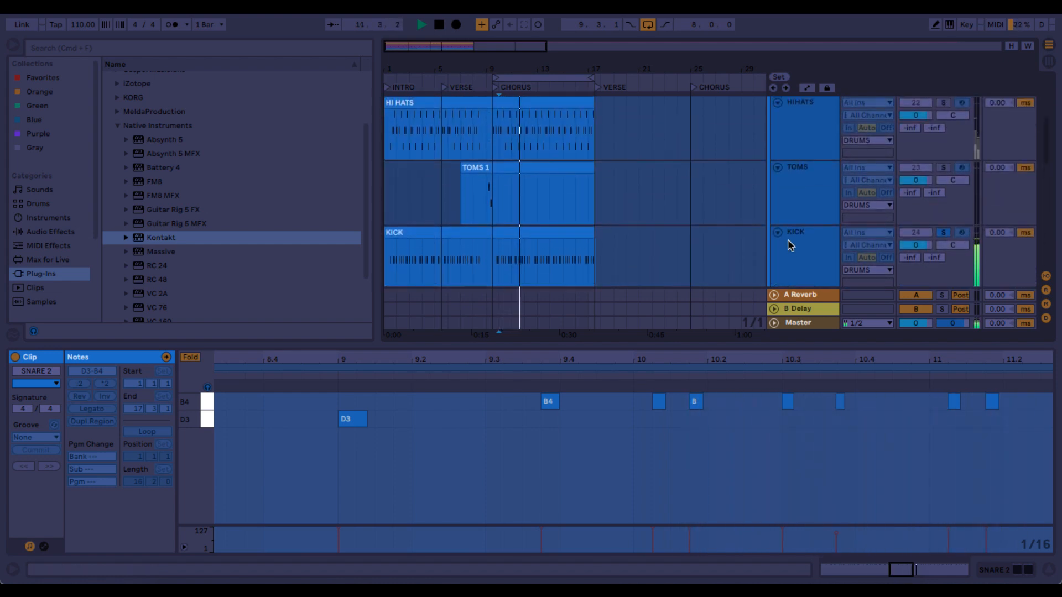
scroll(787, 240, "up", 3)
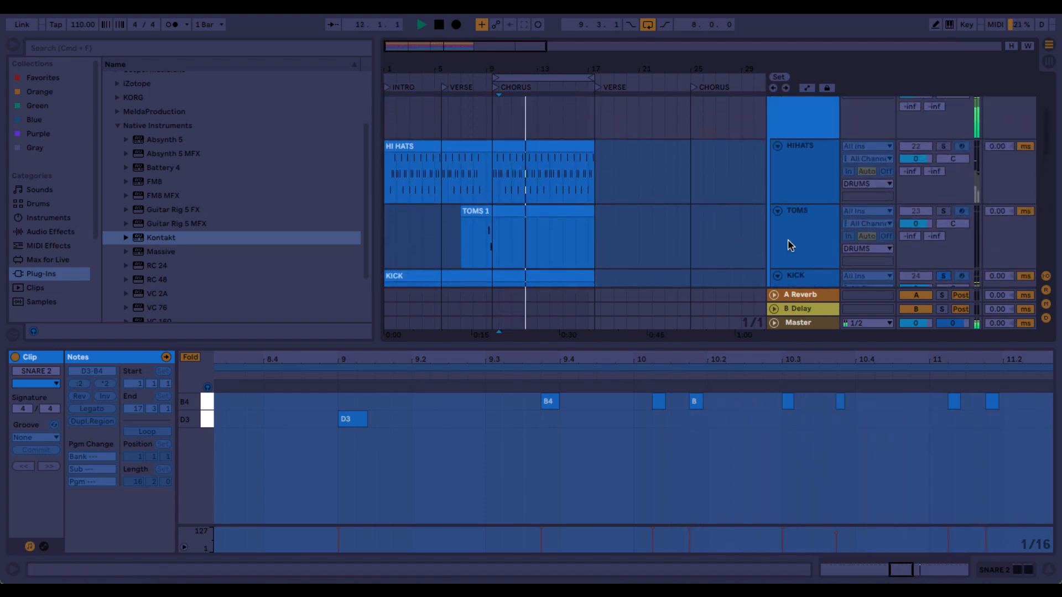
left_click(943, 147)
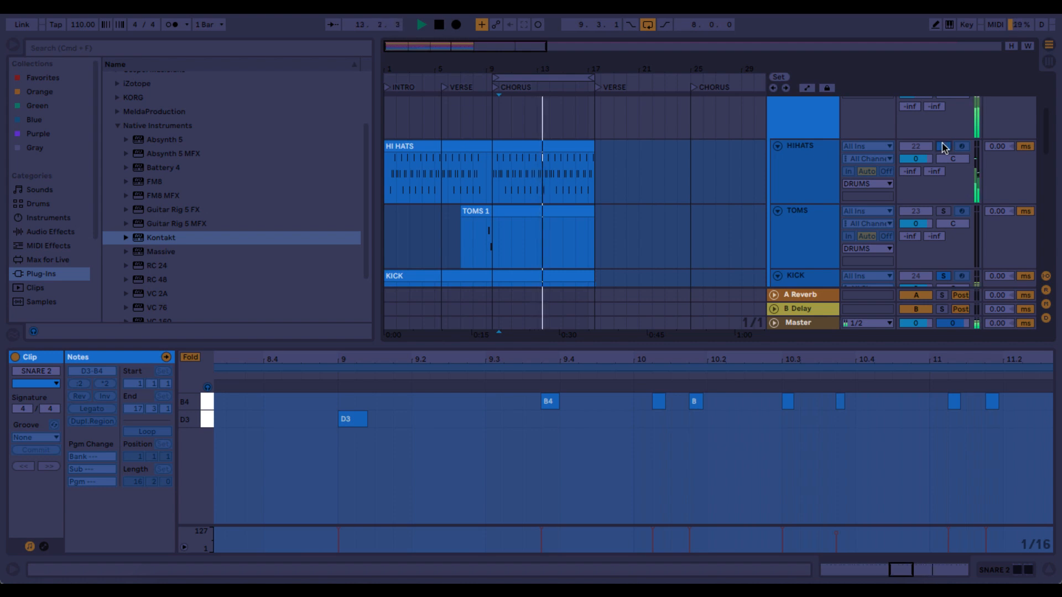
left_click(805, 182)
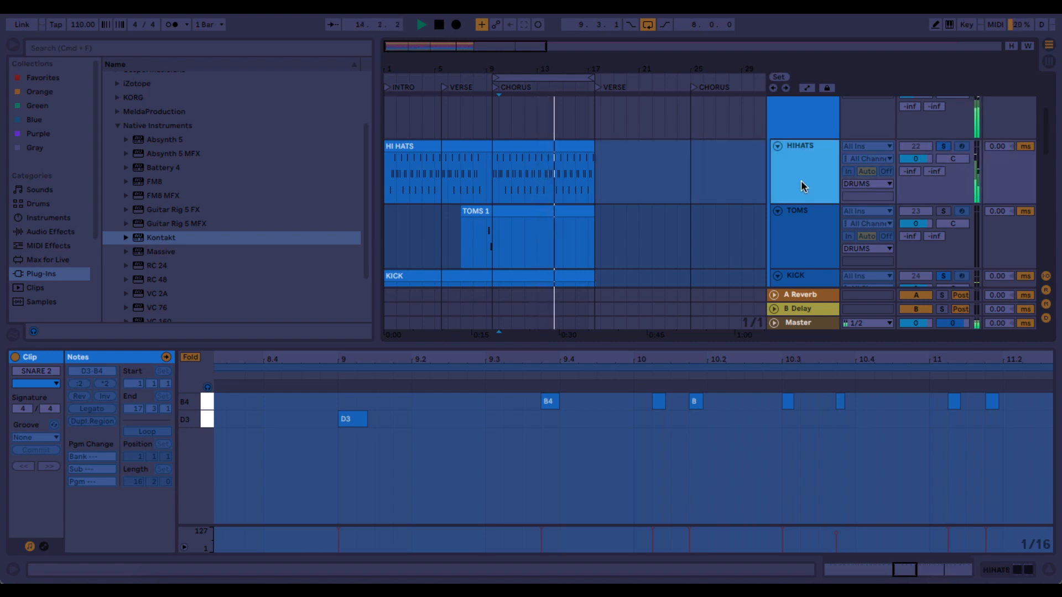
left_click(567, 148)
left_click_drag(337, 360, 336, 431)
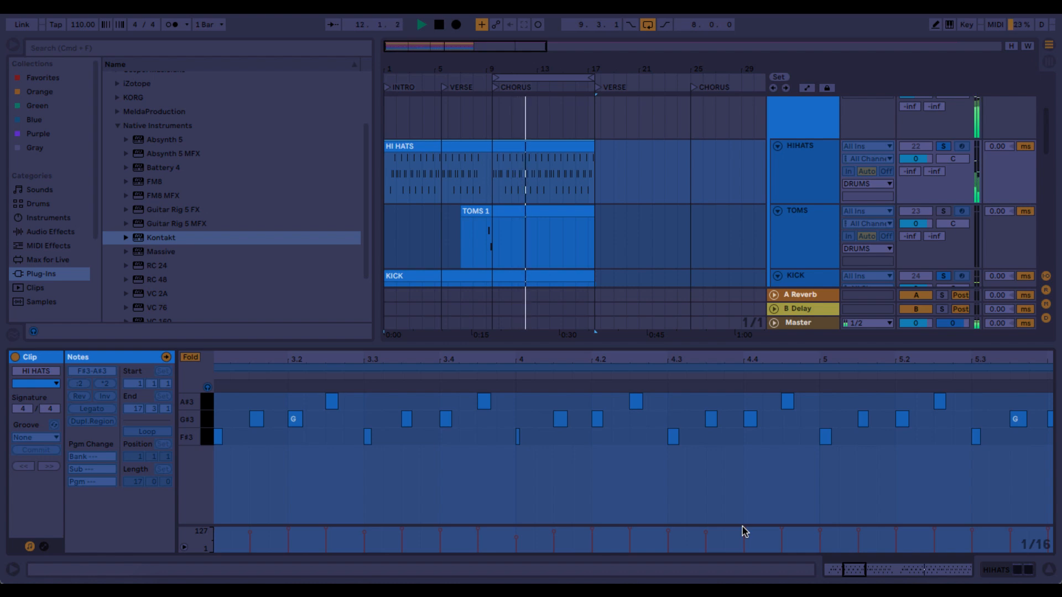
- Return the playhead to the song start and solo the DRUMS group to hear the full drums from the INTRO
scroll(806, 268, "down", 10)
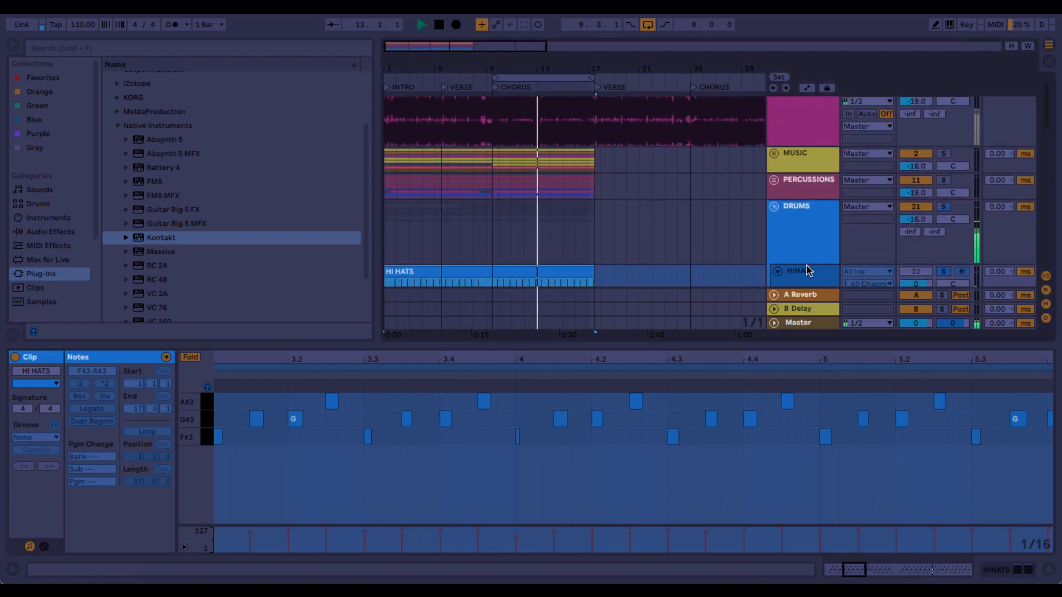
scroll(805, 270, "up", 5)
key("space")
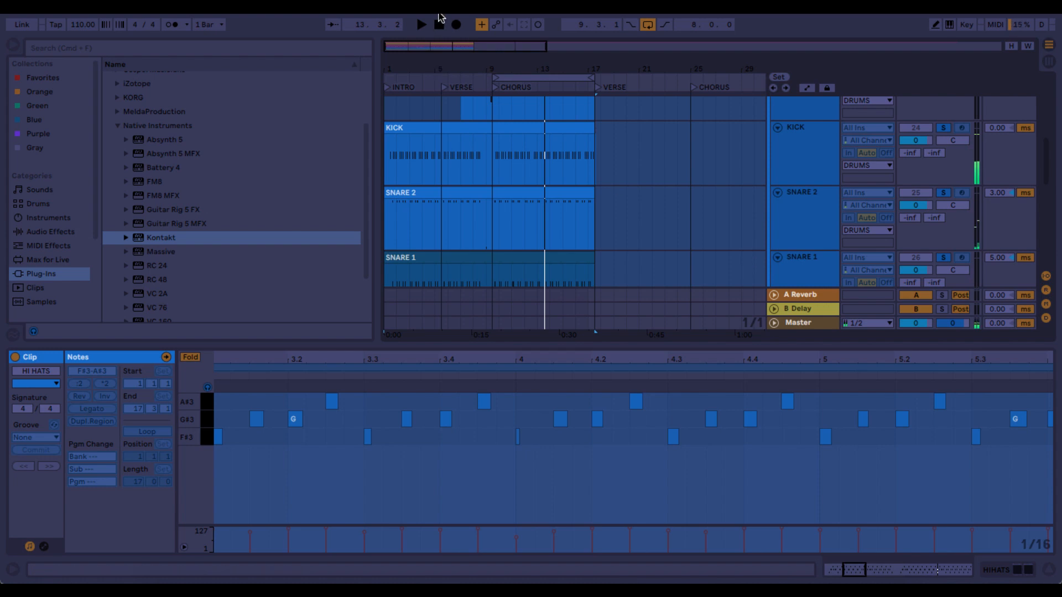
left_click(440, 24)
scroll(813, 262, "down", 5)
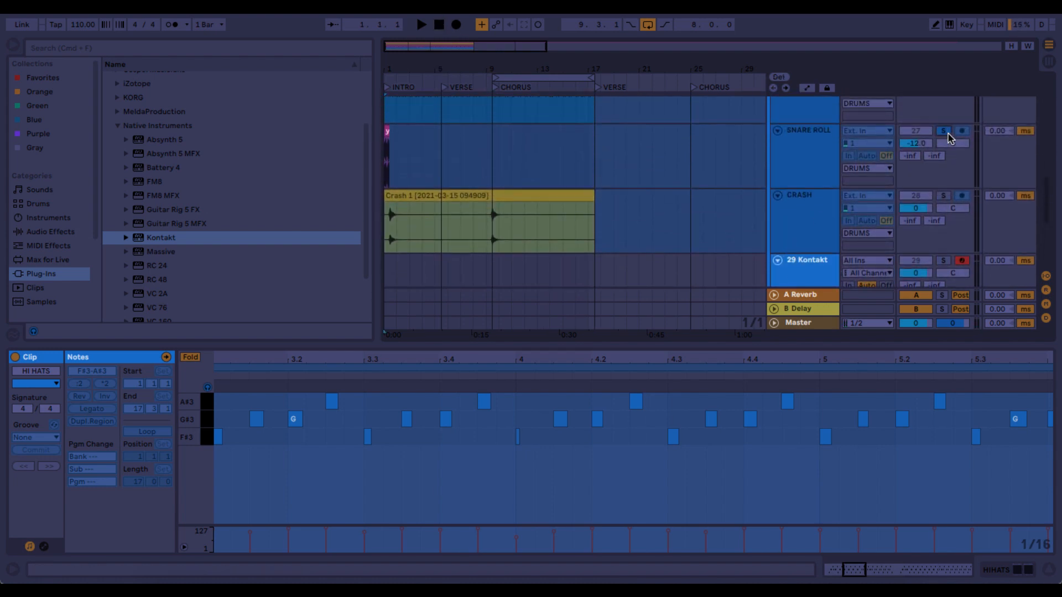
scroll(949, 138, "up", 8)
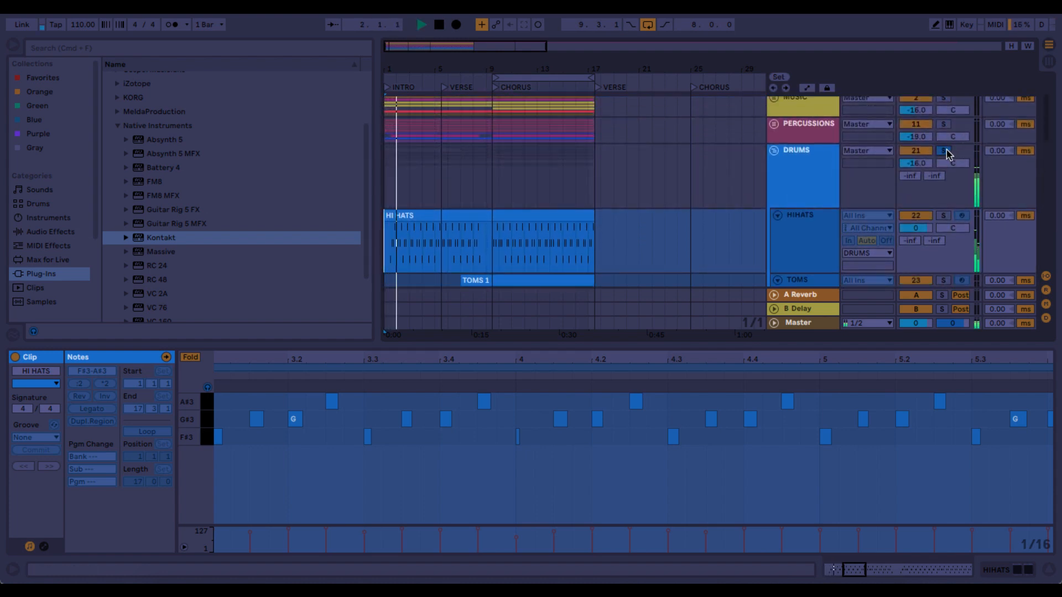
left_click(944, 151)
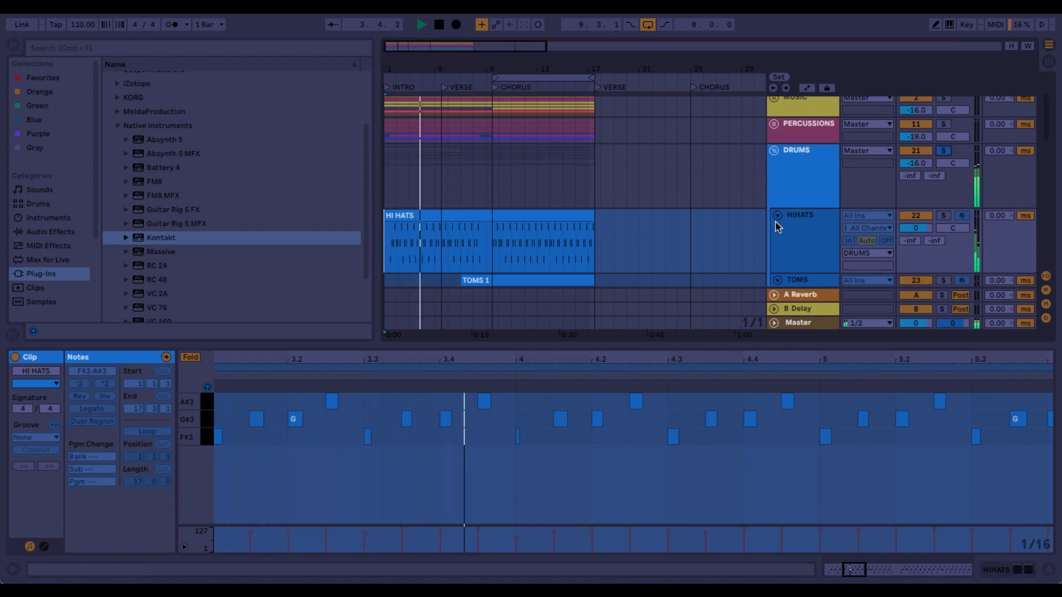
- Fold the DRUMS group, unfold the PERCUSSIONS group, and select its PER 1 track
scroll(777, 226, "up", 1)
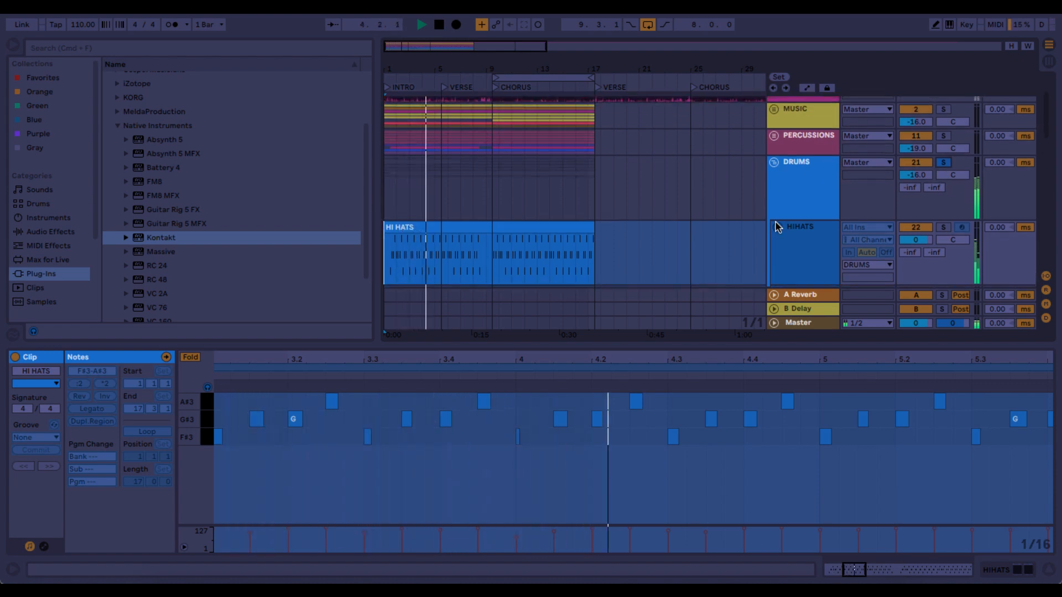
left_click(773, 163)
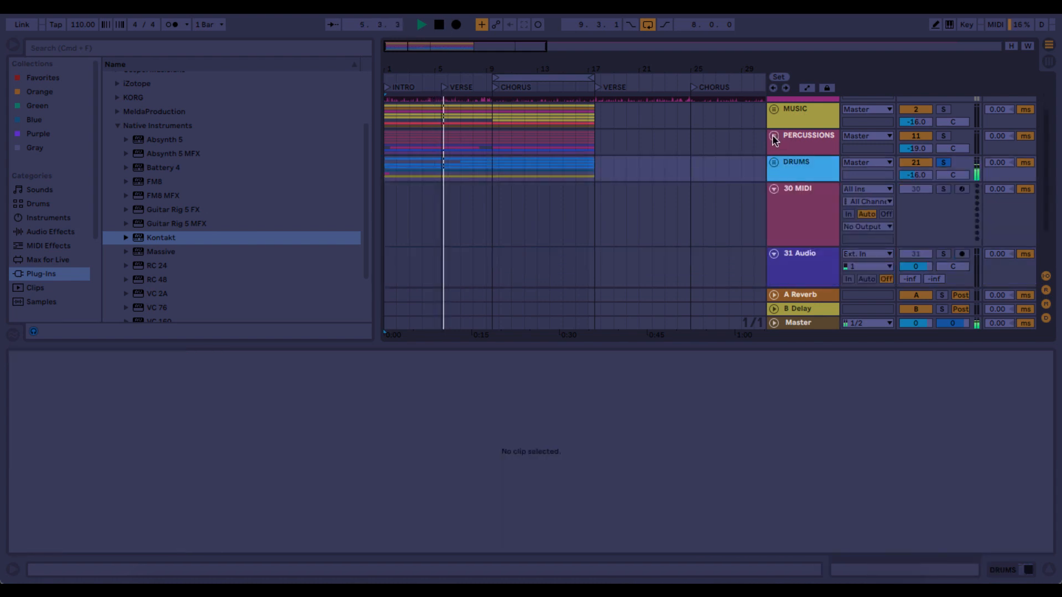
left_click(773, 137)
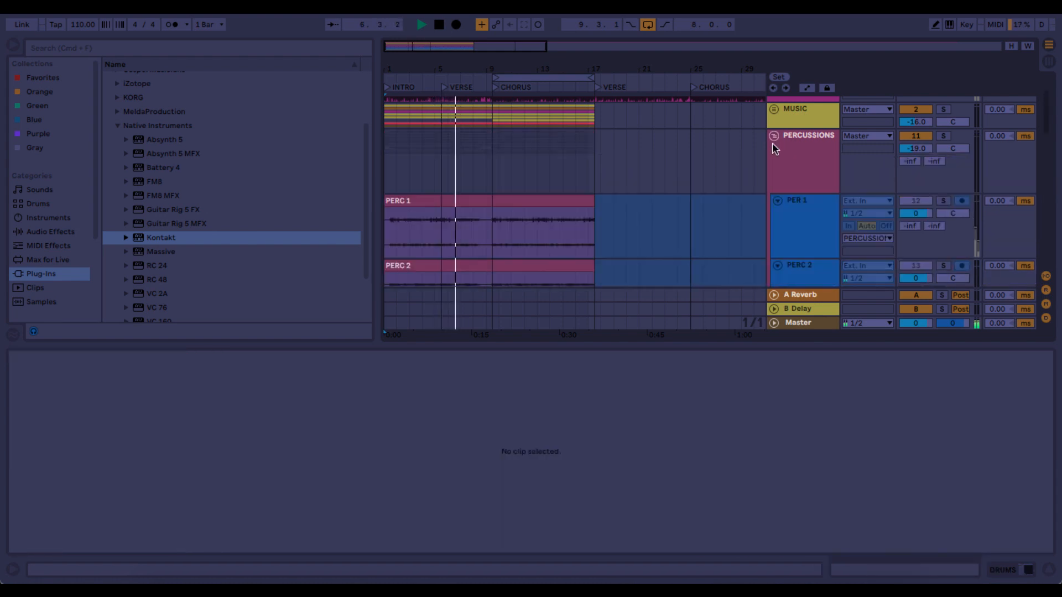
left_click(798, 243)
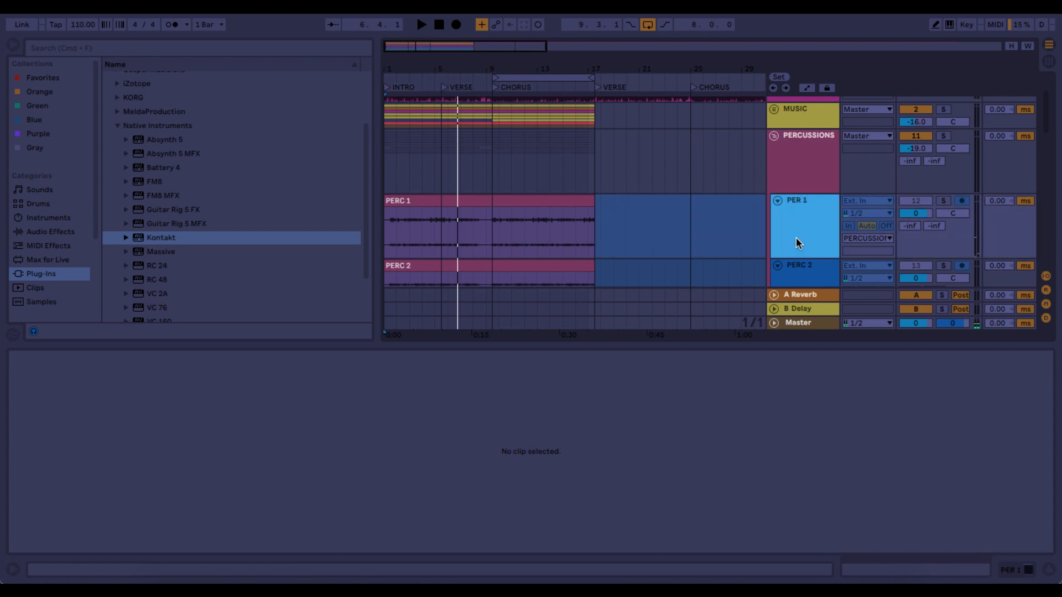
- Solo PER 1 and play from the CHORUS start with the PERC 1 clip's sample open
scroll(797, 243, "down", 2)
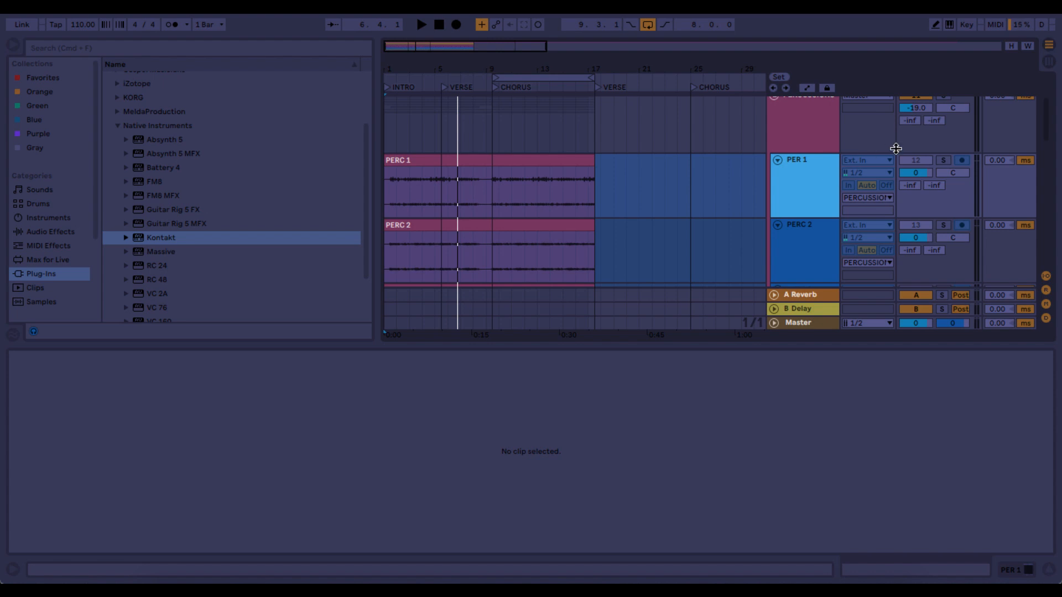
left_click(942, 160)
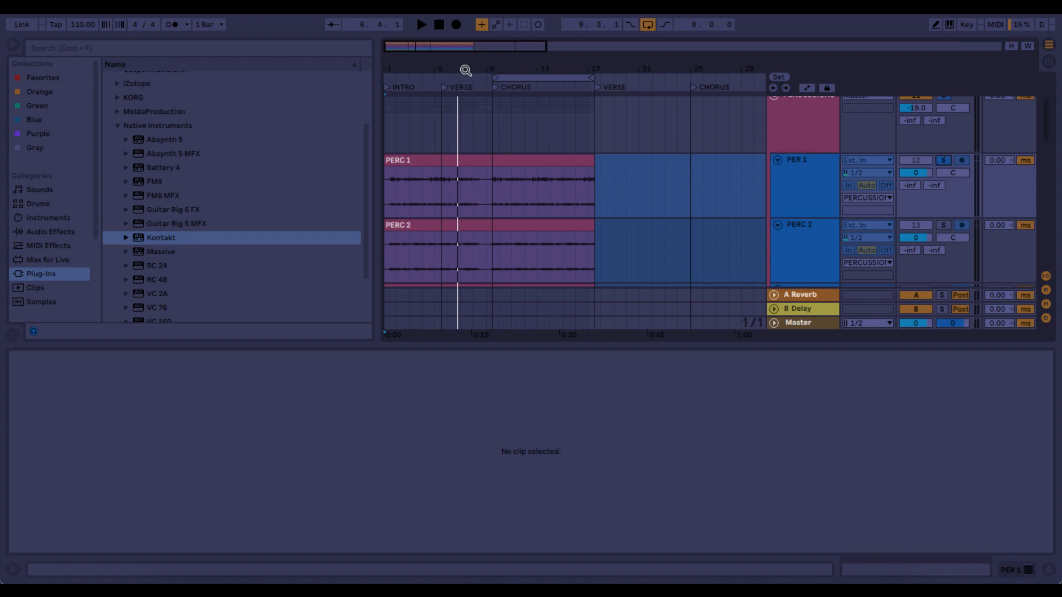
left_click(493, 194)
key("space")
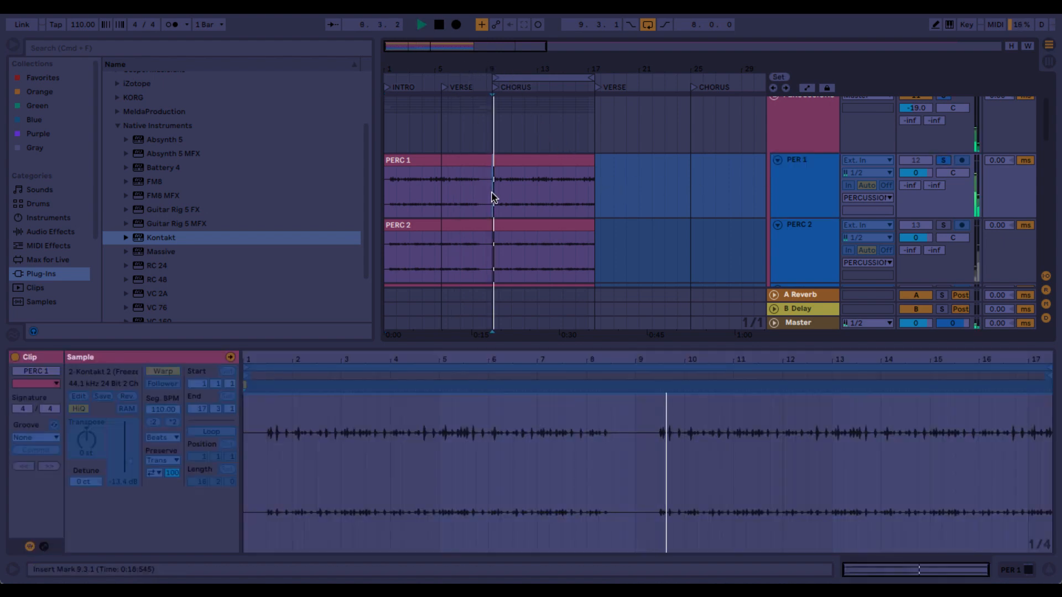
left_click(576, 159)
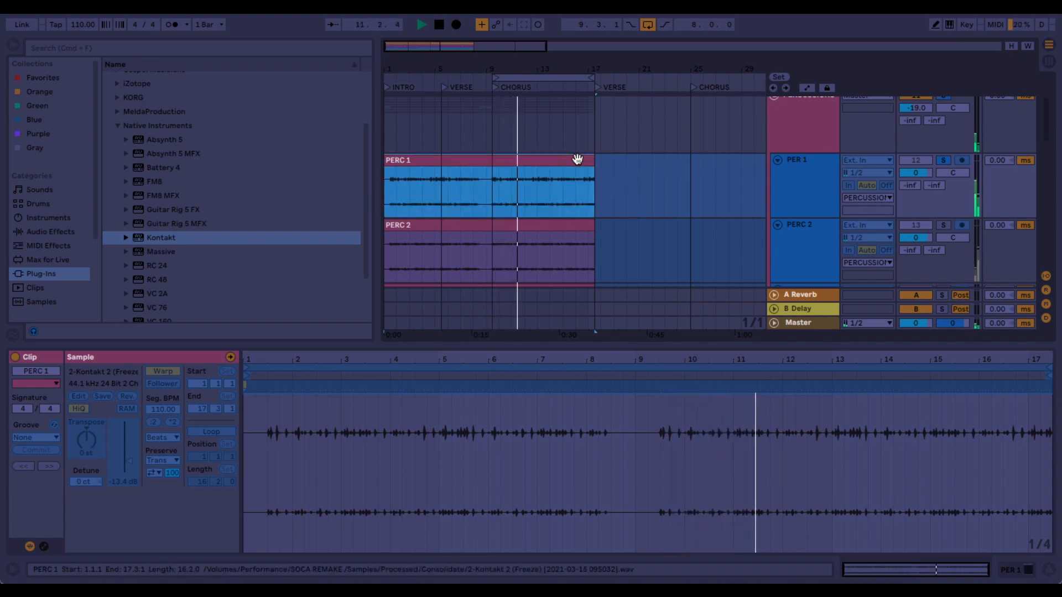
- Switch the solo to PERC 2 and add PER 1 to hear both percussion layers together
scroll(806, 198, "down", 2)
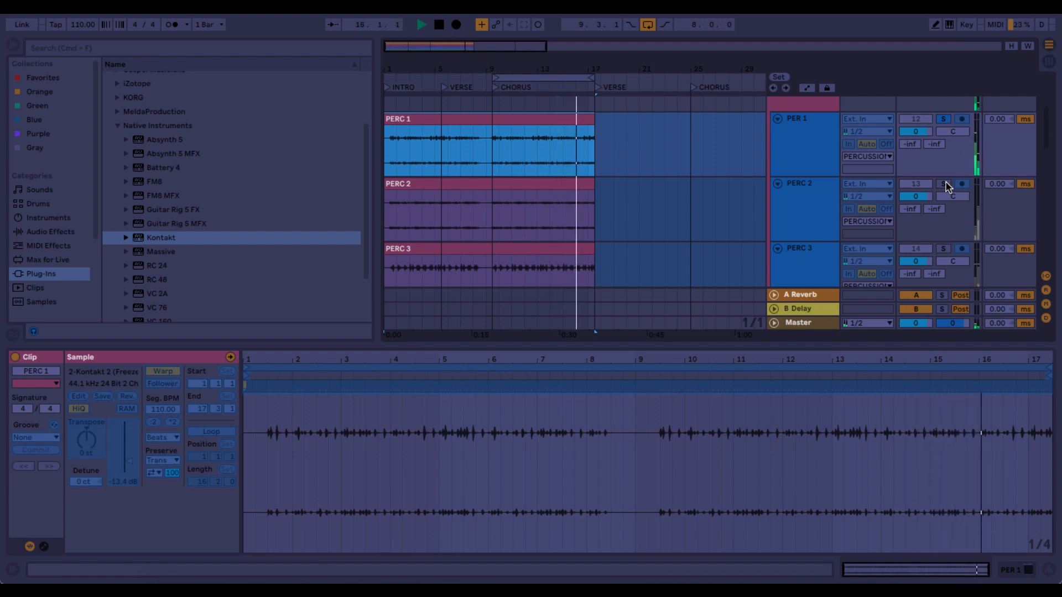
left_click(832, 159)
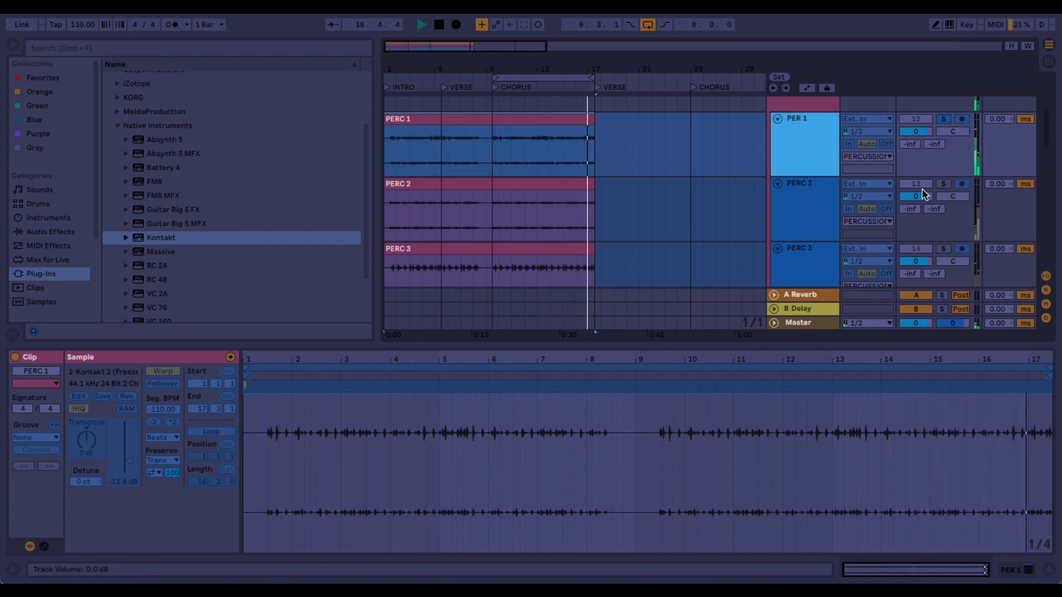
left_click(943, 184)
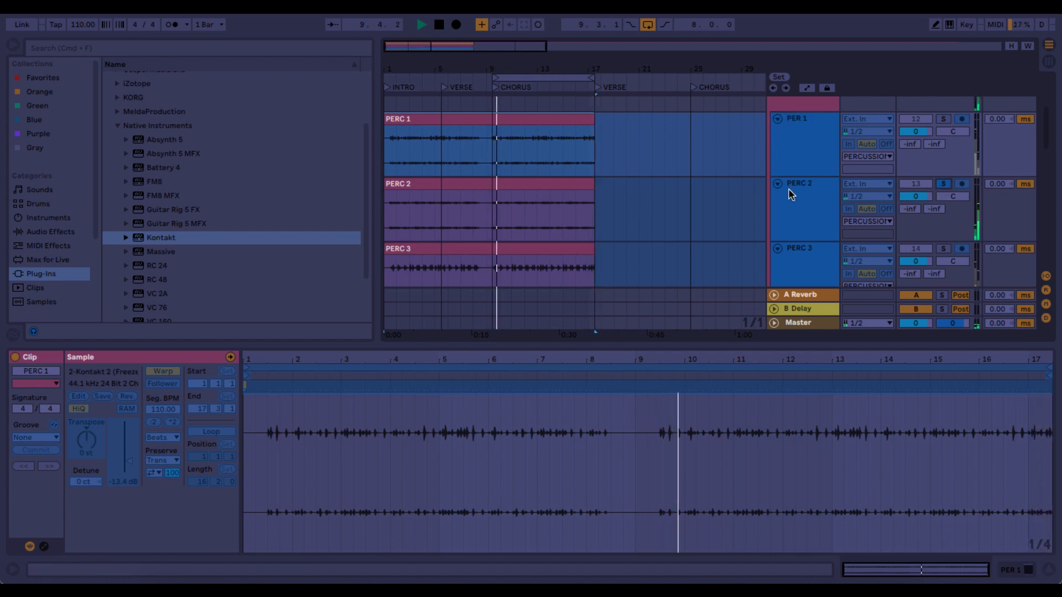
left_click(941, 120, "super")
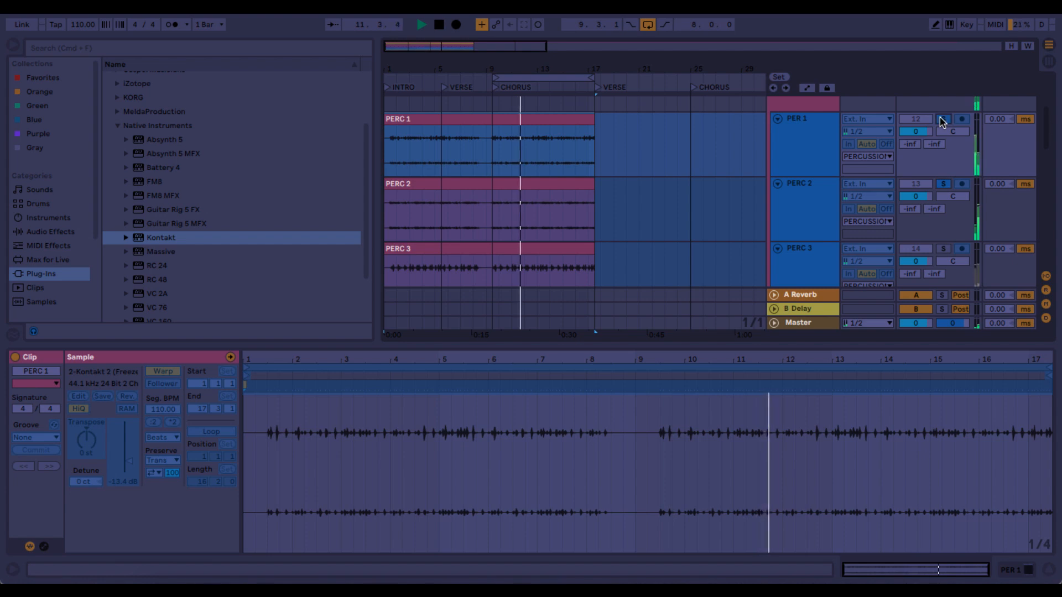
- Clear the percussion solos and solo PERC 2 alone for the rest of the chorus
scroll(809, 265, "down", 2)
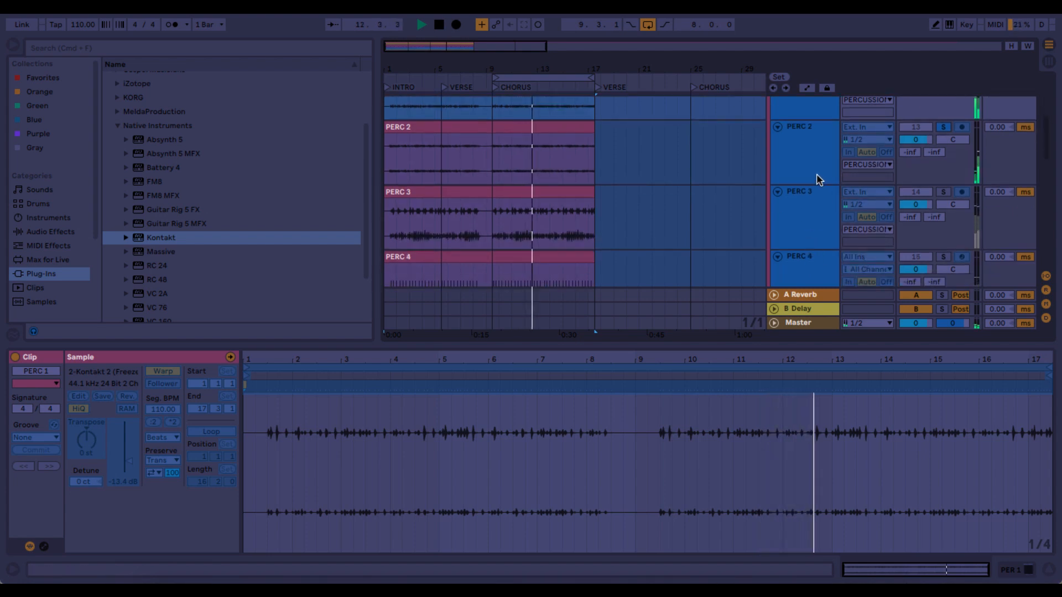
left_click(817, 160)
left_click(943, 127)
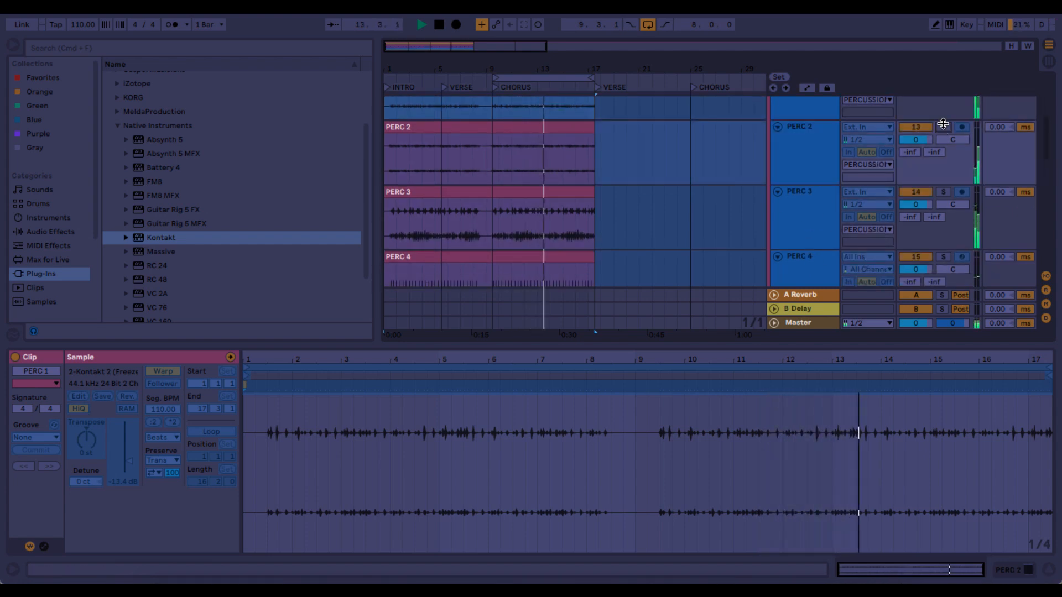
scroll(943, 124, "up", 2)
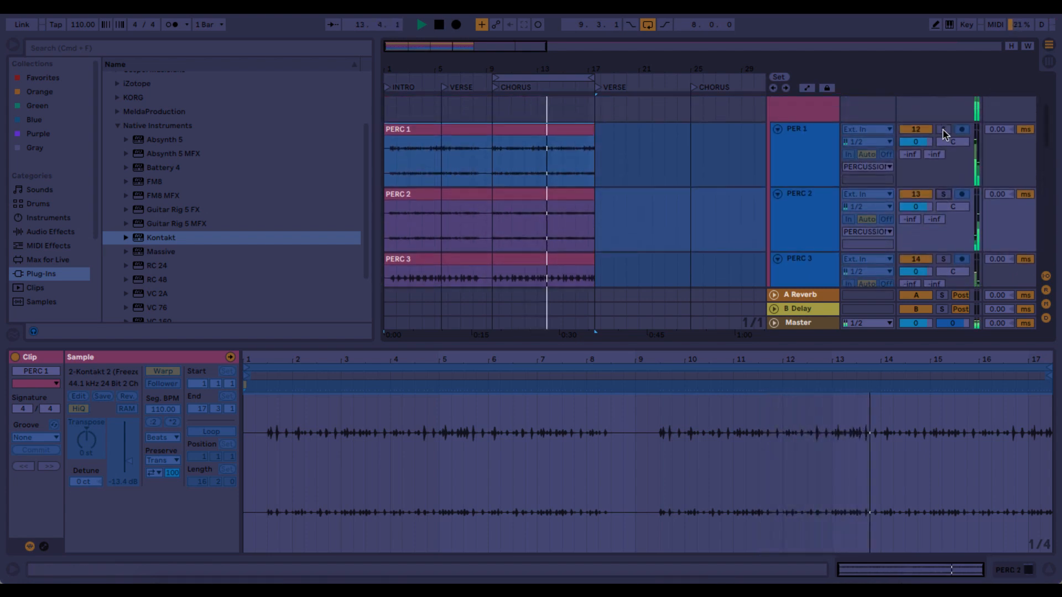
left_click(943, 194)
- Open the PERC 3 clip's sample, solo PERC 3, and play it from the CHORUS start
scroll(943, 194, "down", 2)
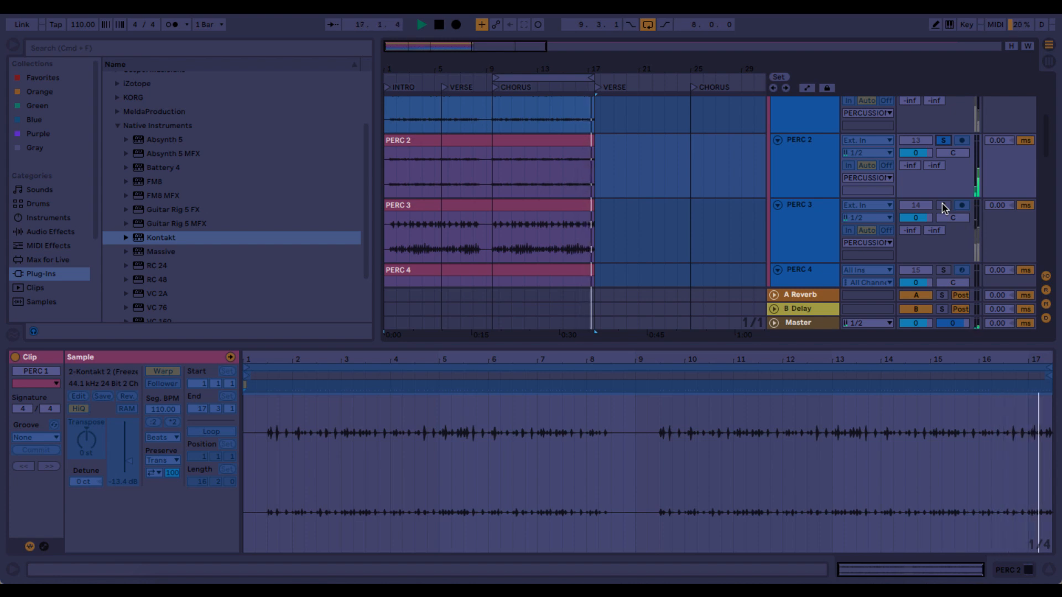
left_click(492, 252)
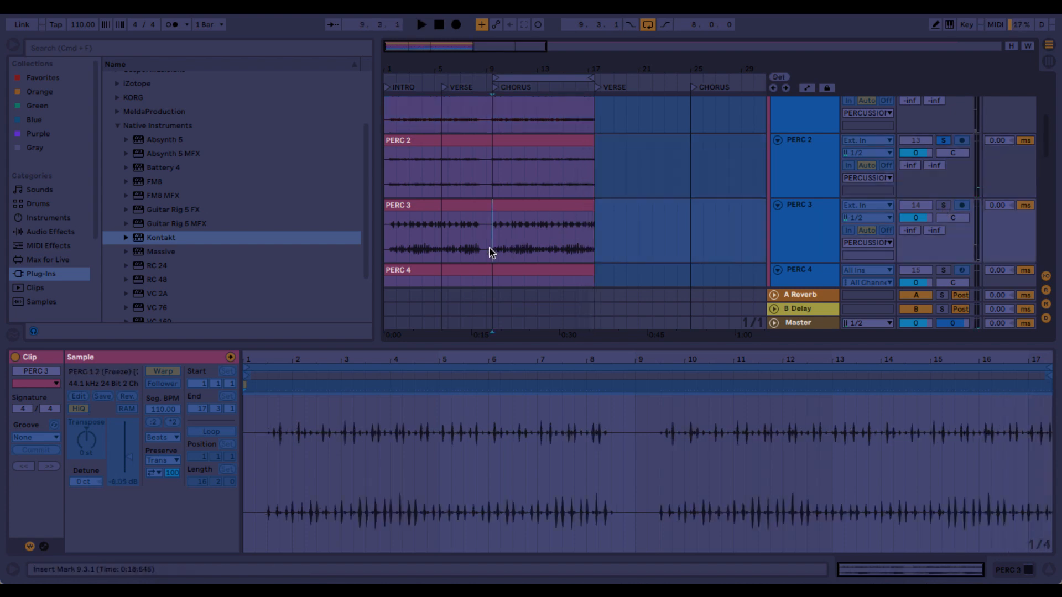
left_click(944, 205)
scroll(942, 201, "down", 1)
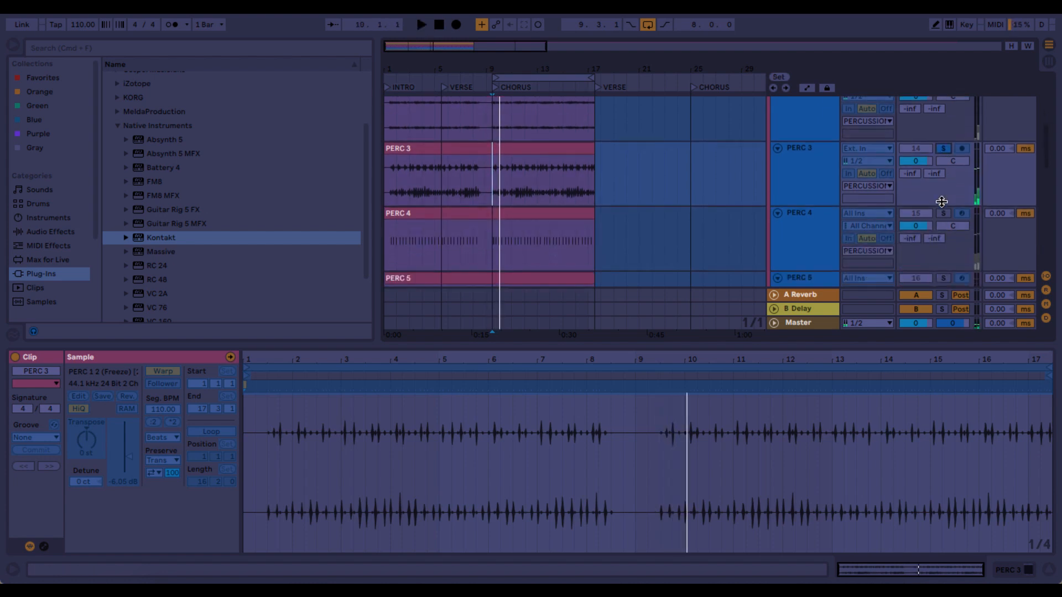
scroll(943, 188, "up", 1)
key("space")
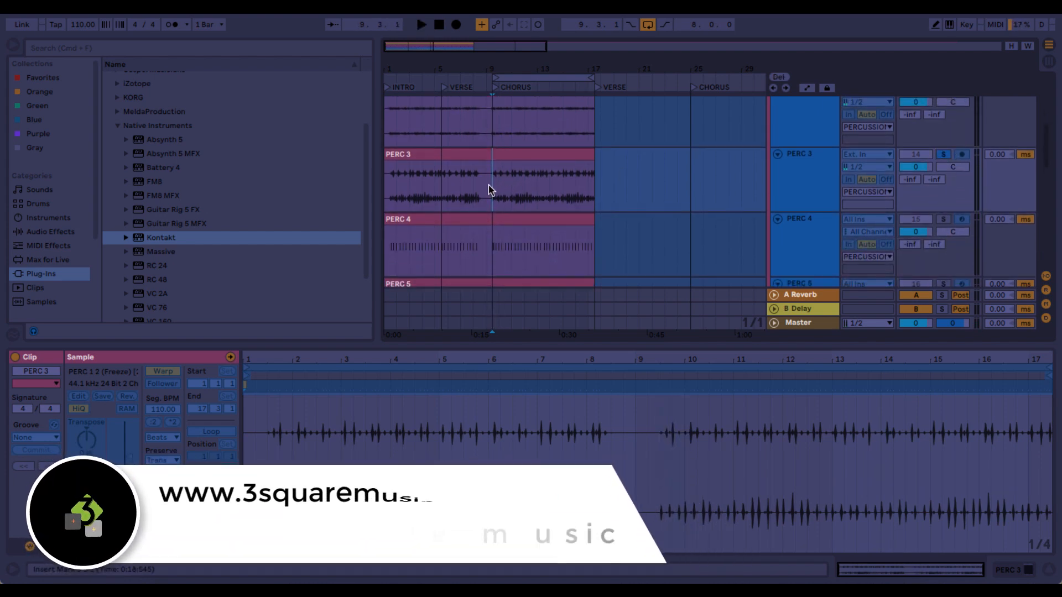
key("space")
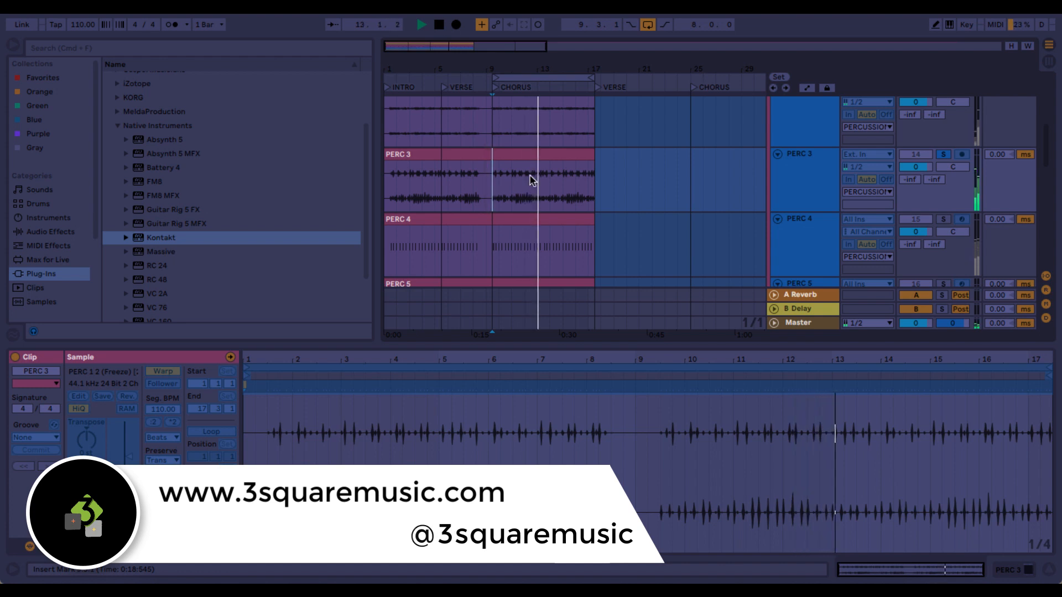
scroll(553, 180, "down", 1)
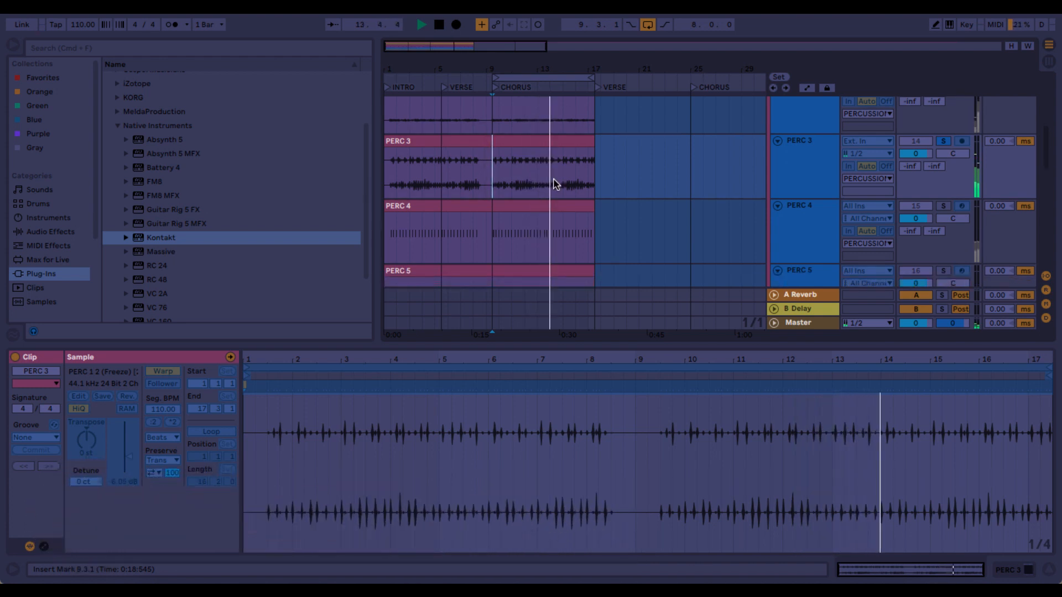
scroll(556, 185, "up", 2)
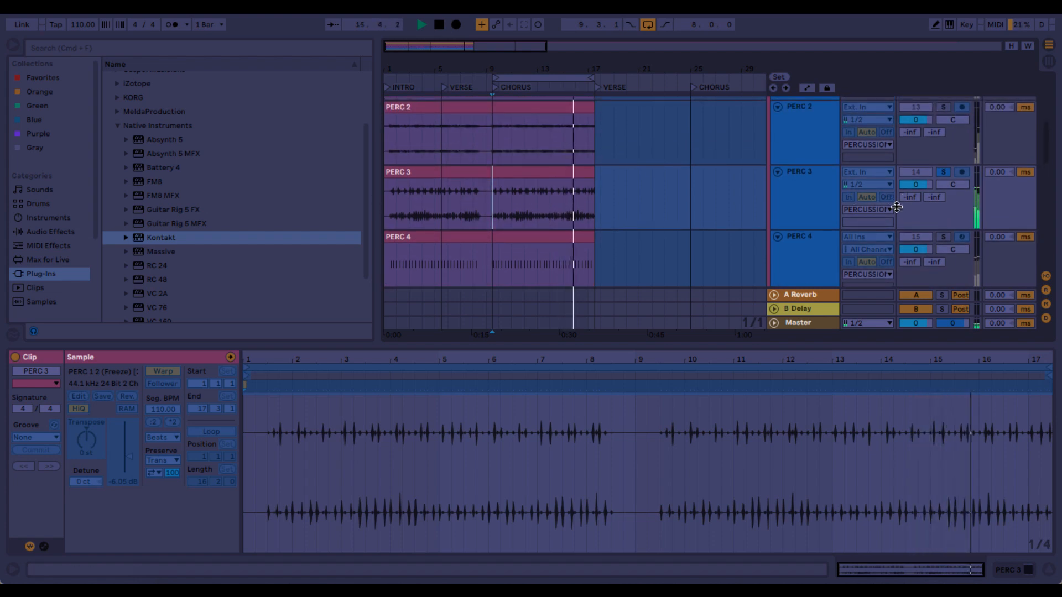
scroll(896, 209, "down", 2)
scroll(897, 209, "down", 1)
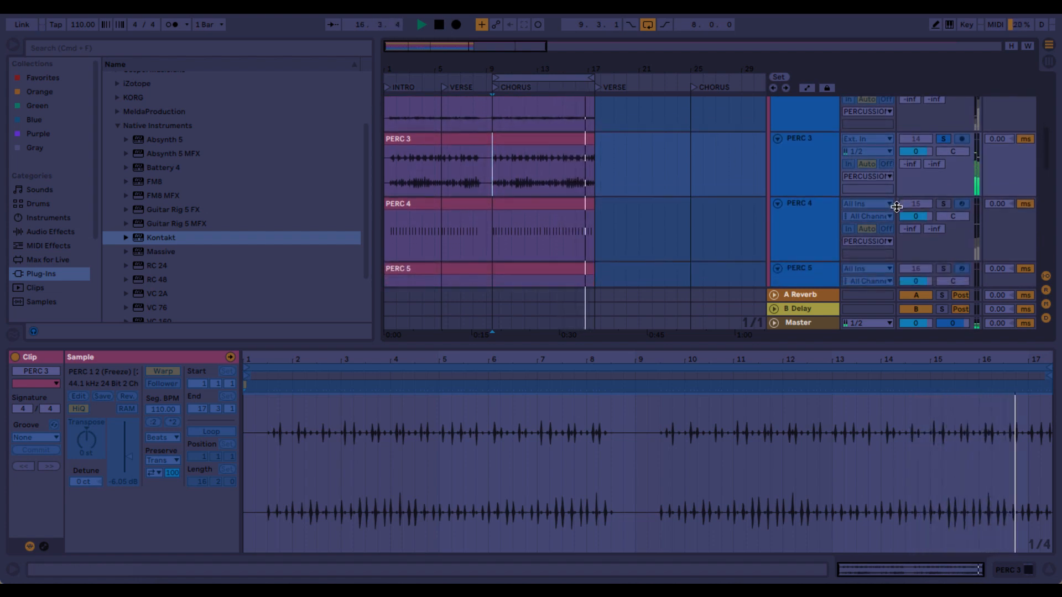
- Solo PERC 4 alone during chorus playback and open the PERC 4 clip's MIDI notes
scroll(896, 207, "down", 2)
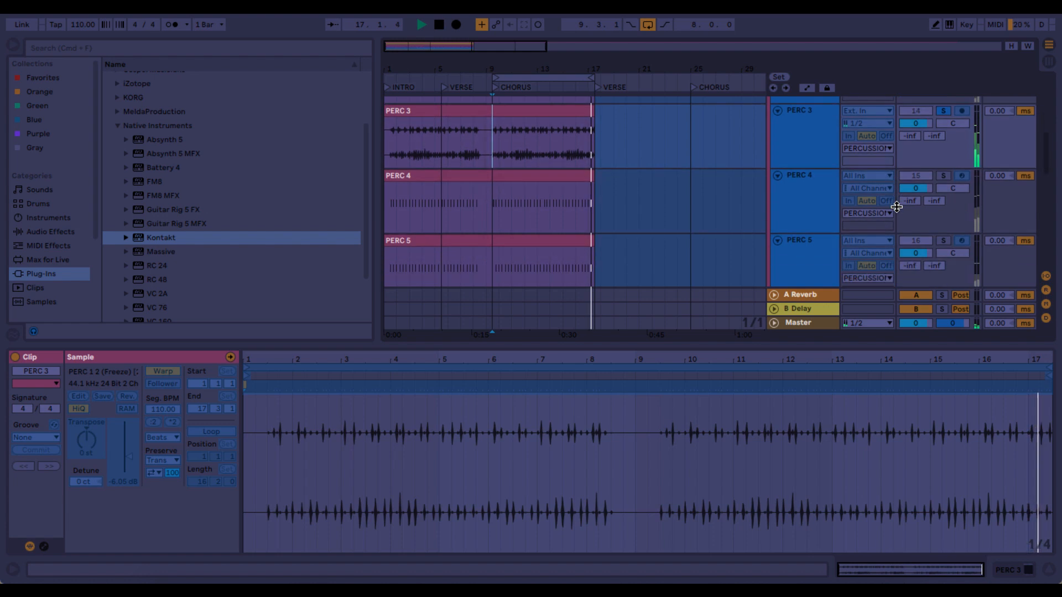
left_click(943, 176)
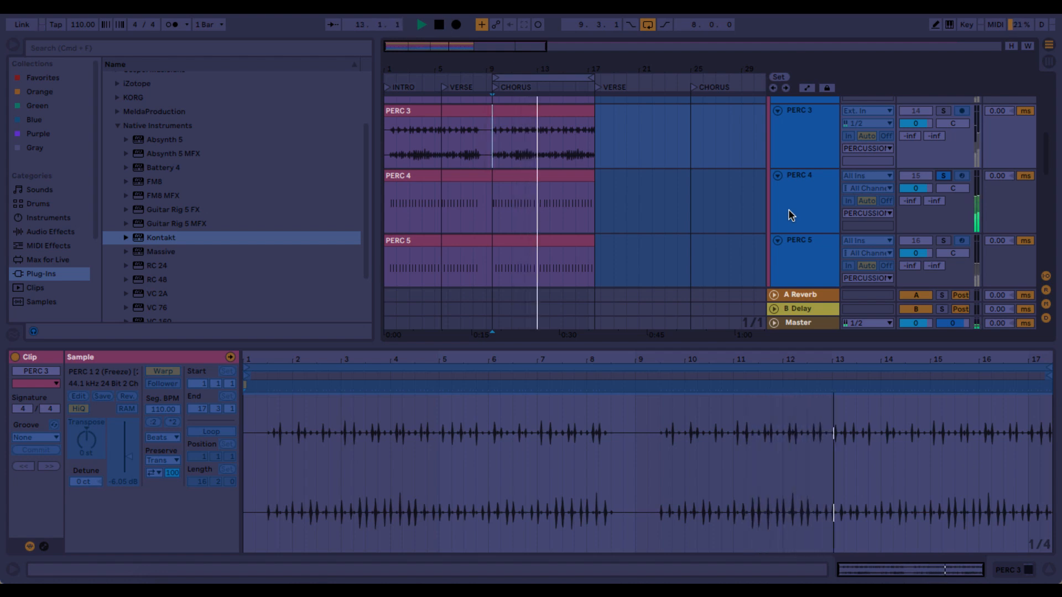
left_click(540, 174)
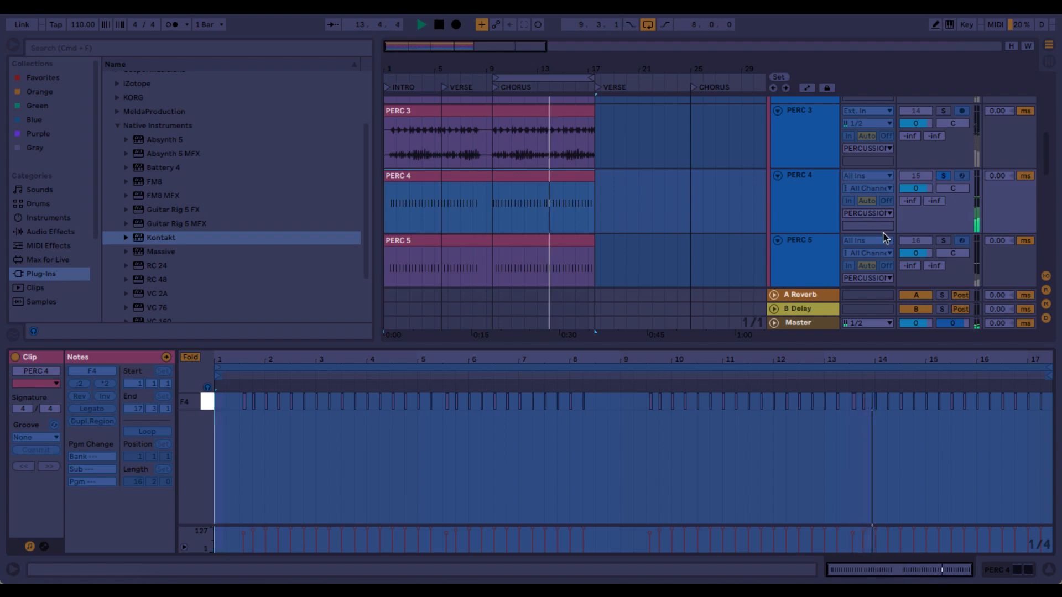
- Add PERC 5 and COWBELL to the PERC 4 solo to hear the layers together, and stop playback
left_click(943, 241)
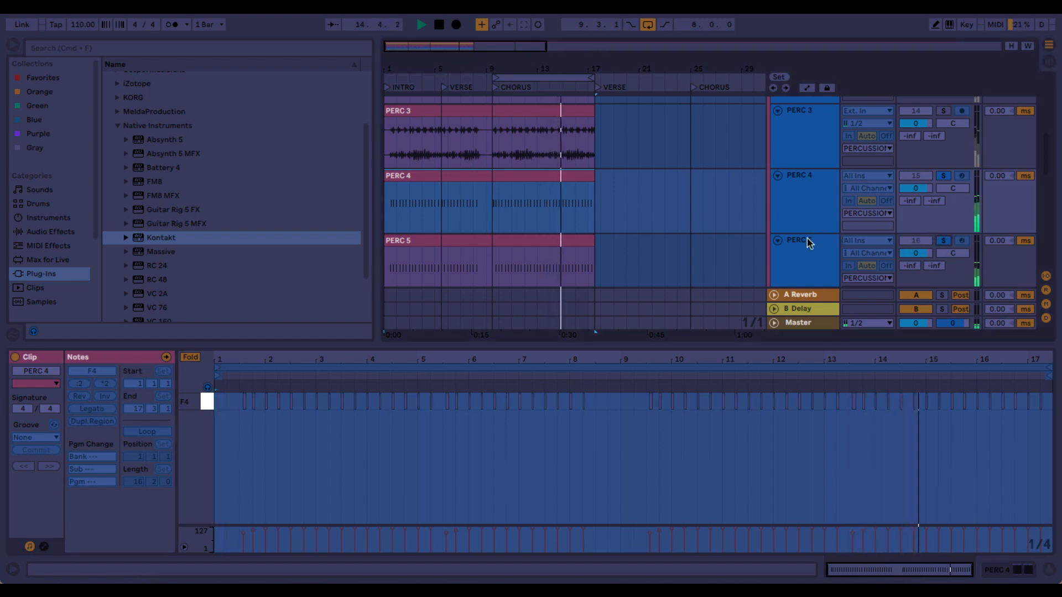
scroll(804, 241, "down", 2)
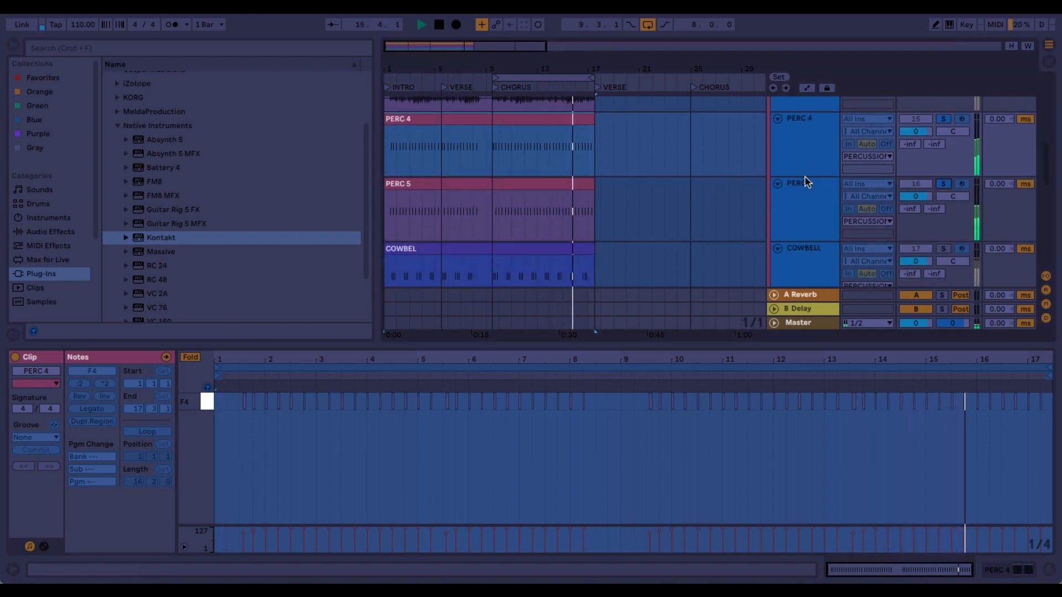
scroll(803, 205, "down", 2)
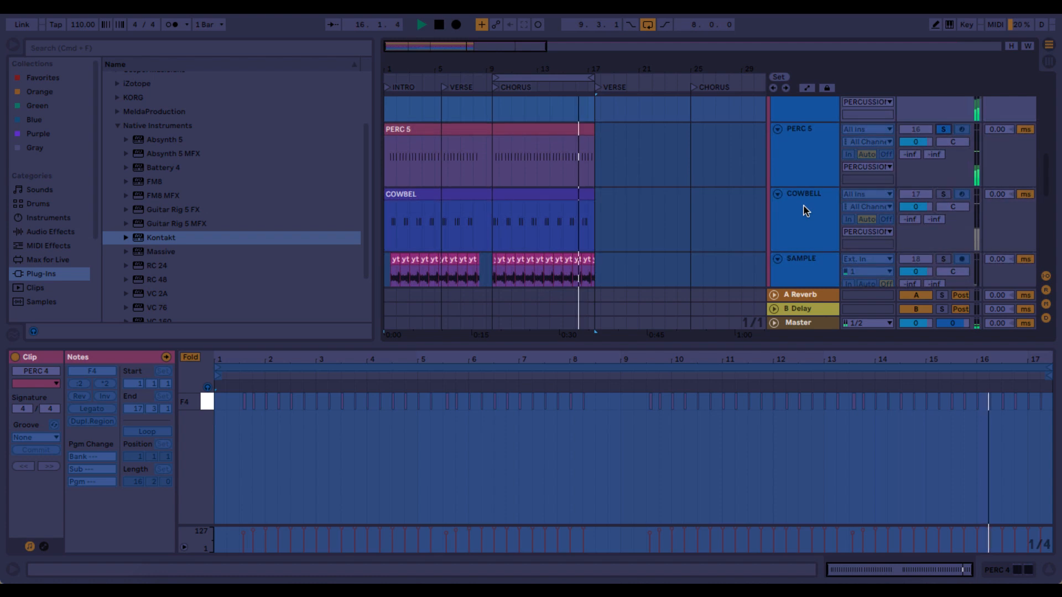
left_click(944, 194)
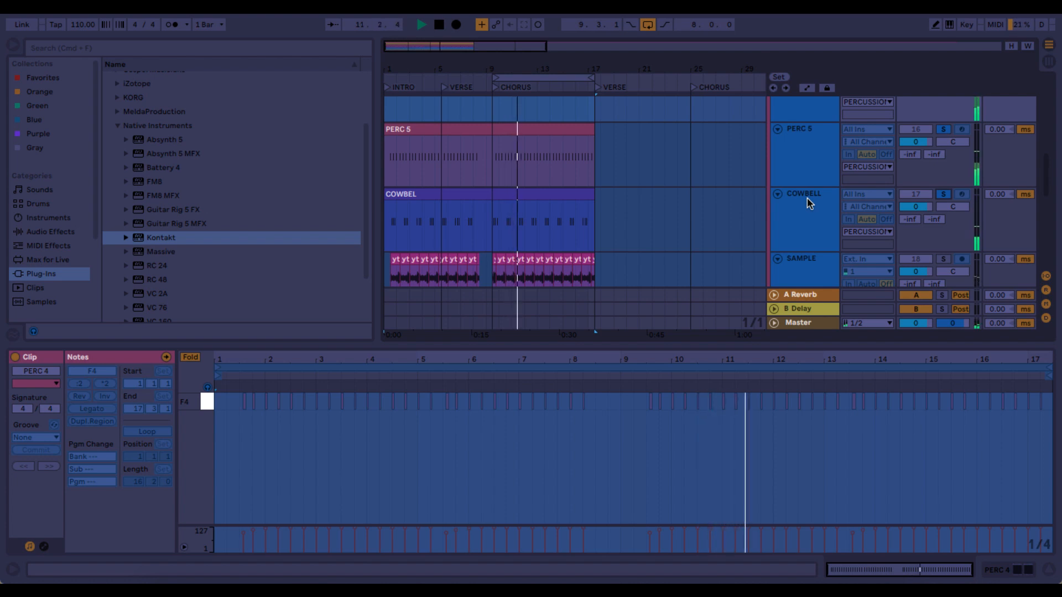
scroll(808, 204, "down", 1)
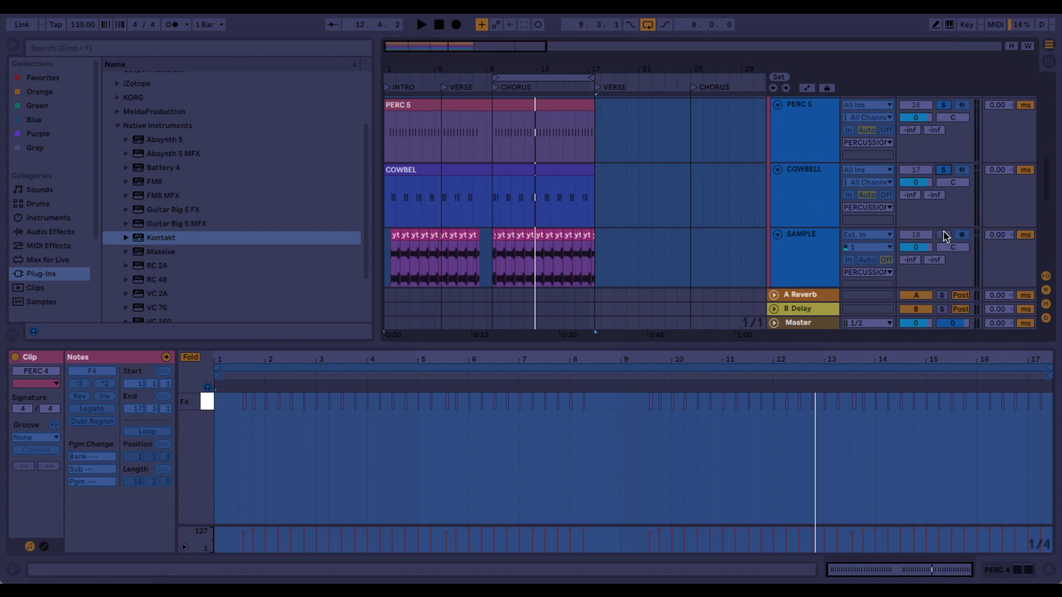
- Solo the SAMPLE track and play it from the CHORUS start with its sliced clip's waveform open
left_click_drag(533, 65, 532, 132)
scroll(550, 234, "down", 4)
scroll(666, 193, "left", 4)
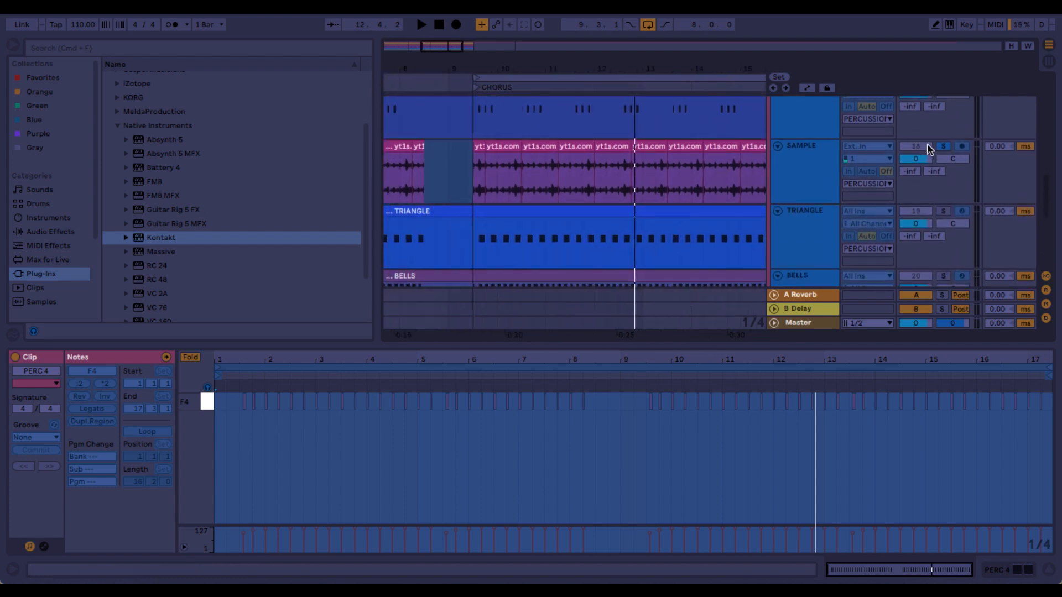
left_click(477, 184)
key("space")
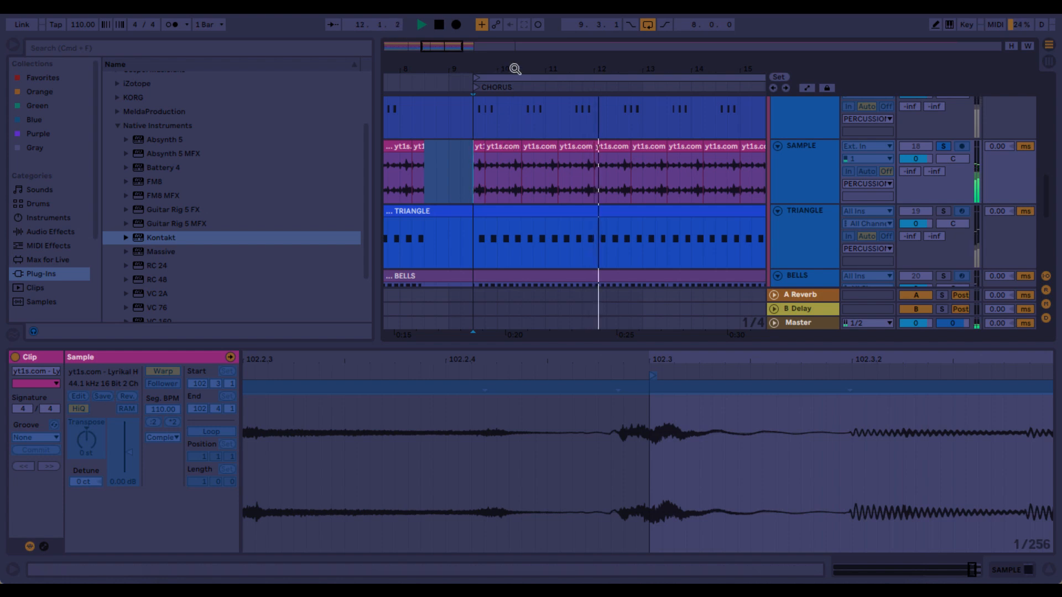
left_click_drag(516, 70, 515, 50)
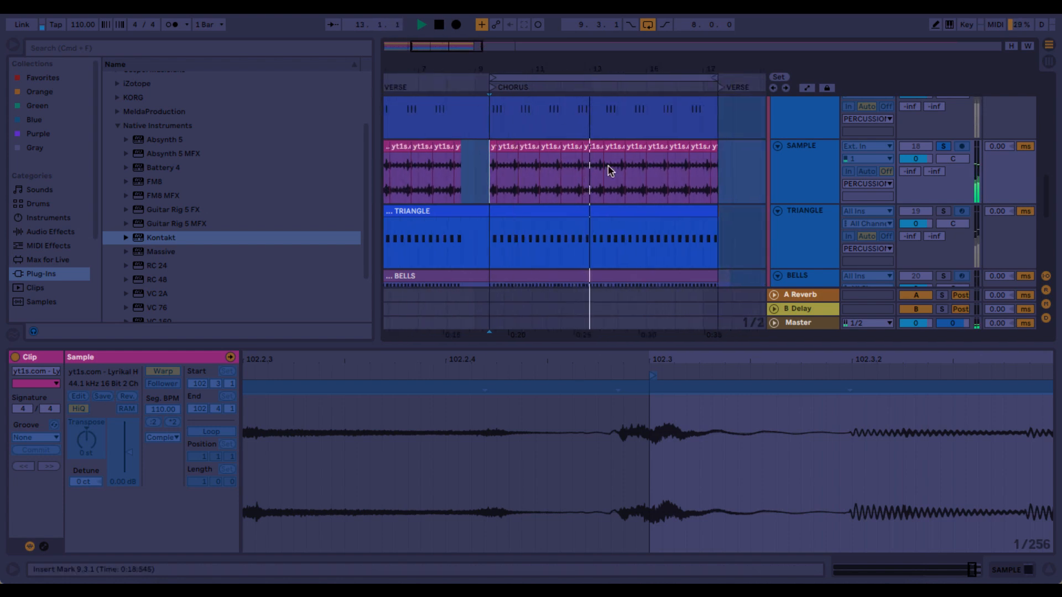
scroll(608, 170, "up", 1)
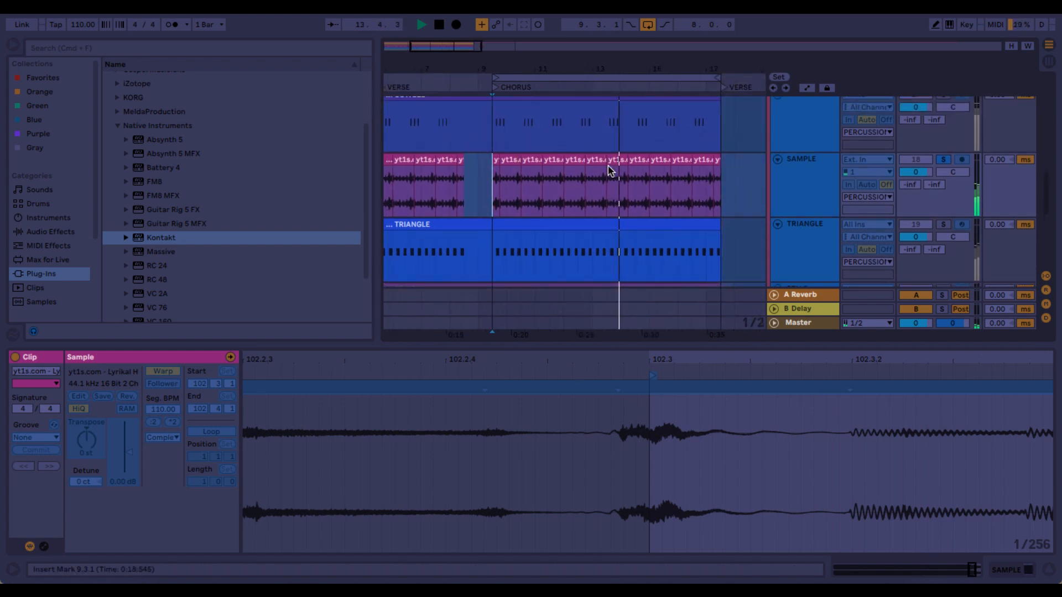
scroll(700, 188, "up", 3)
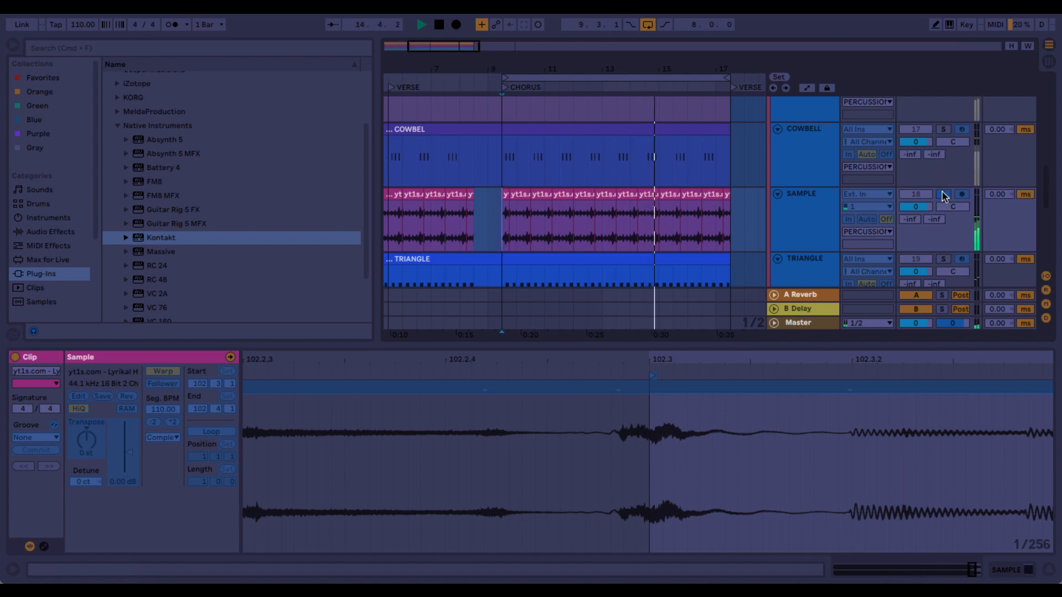
- Add TRIANGLE and BELLS to the SAMPLE solo while the chorus loops
scroll(944, 200, "down", 3)
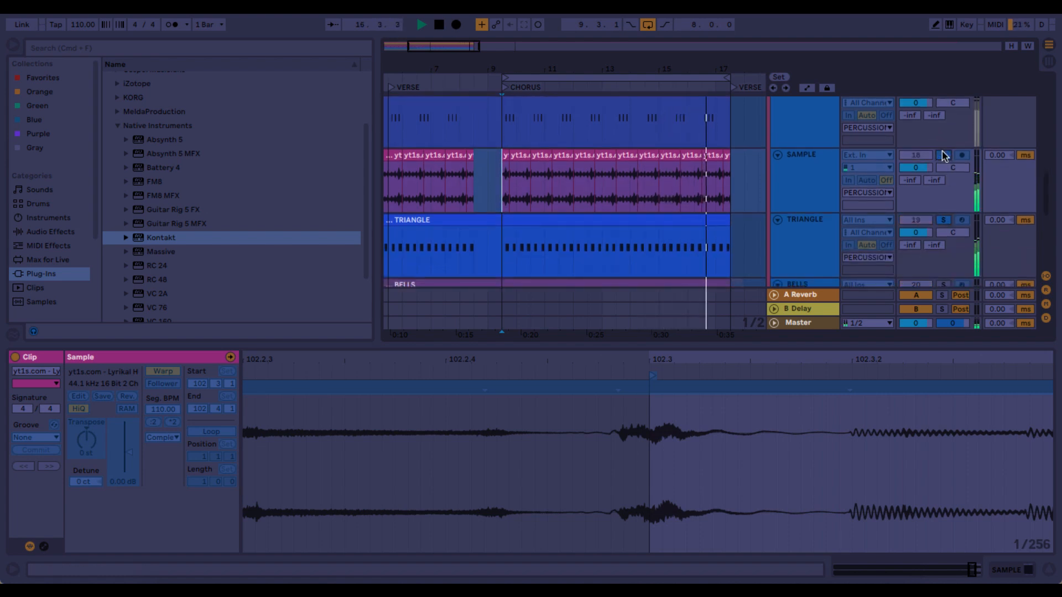
scroll(935, 223, "down", 5)
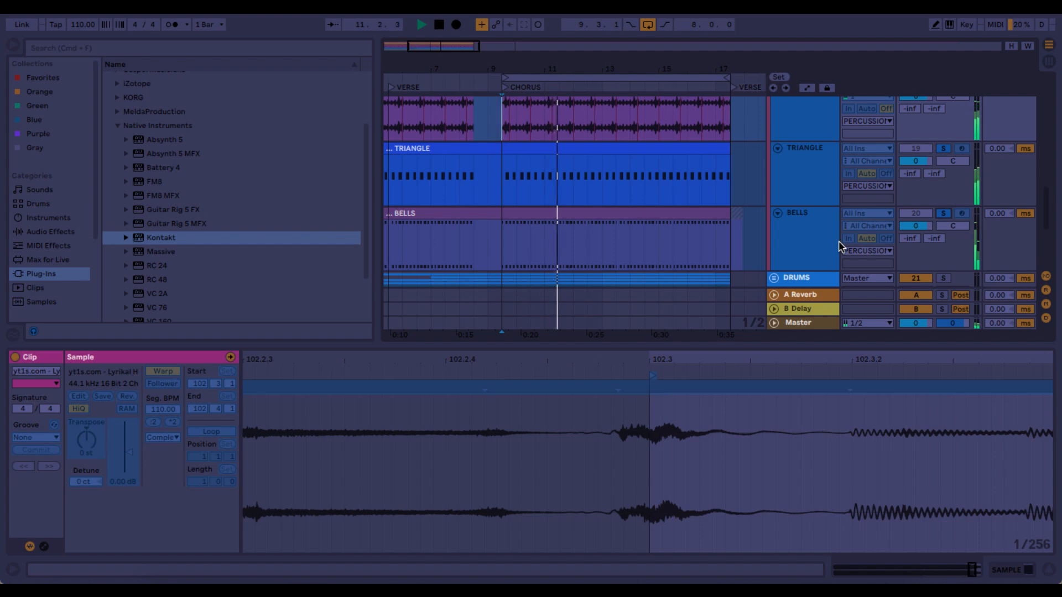
- Solo PER 1, look over the percussion tracks, and toggle the reference track's solo to compare it with the percussion
scroll(840, 246, "up", 4)
scroll(934, 171, "up", 8)
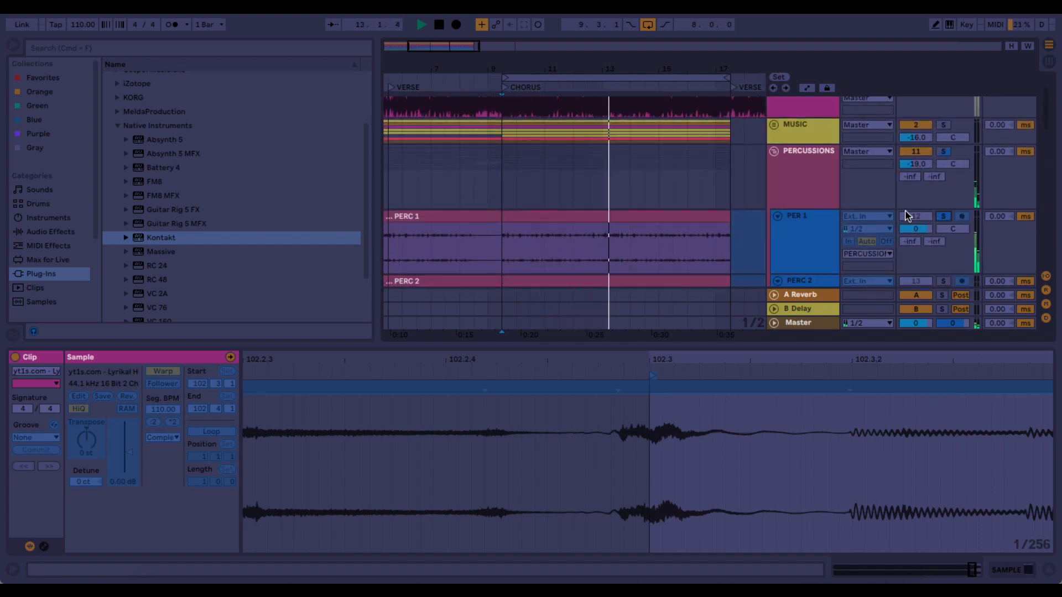
scroll(913, 216, "down", 3)
scroll(913, 216, "down", 10)
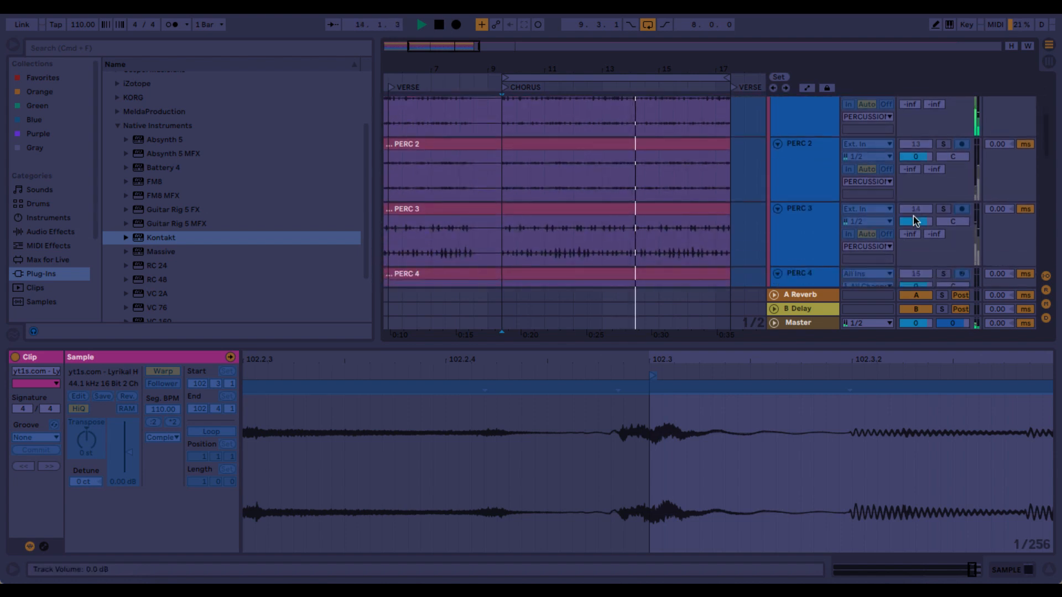
scroll(913, 216, "down", 7)
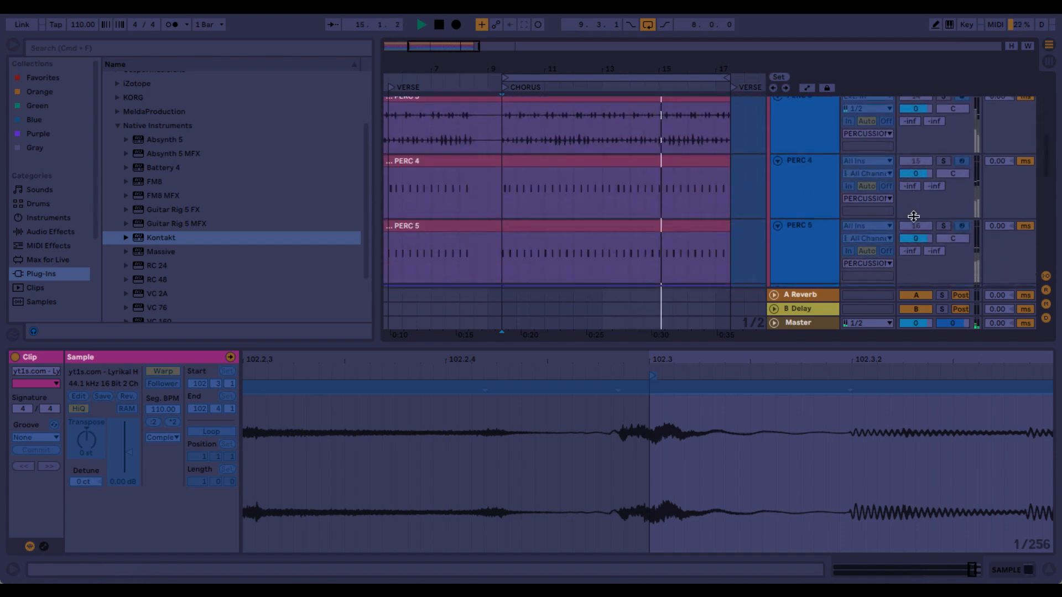
scroll(913, 221, "up", 20)
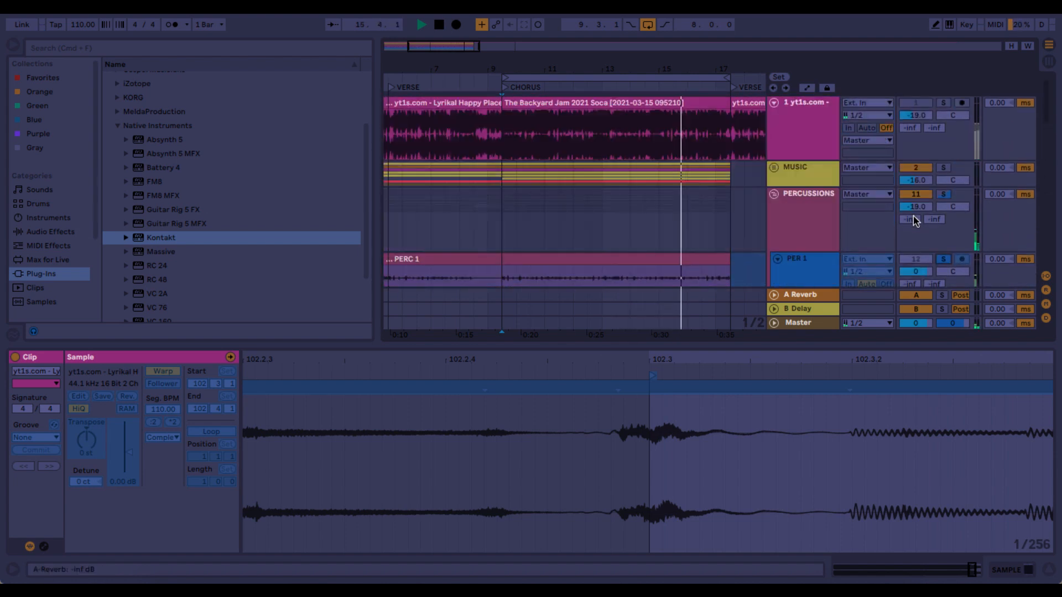
left_click(943, 103)
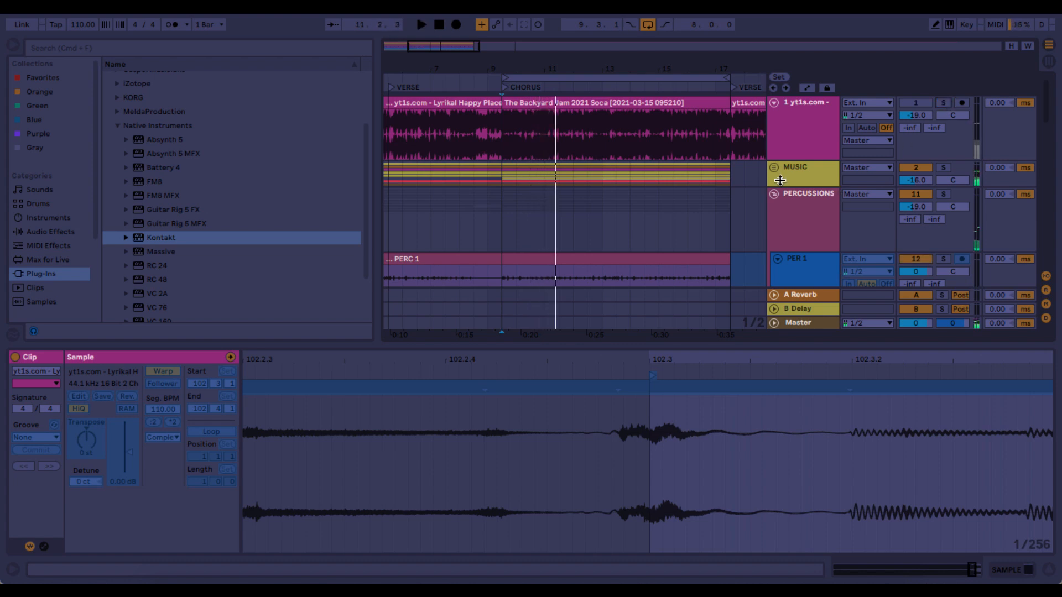
- Collapse the PERCUSSIONS group and expand the MUSIC group down to its bass and guitar tracks
left_click(774, 193)
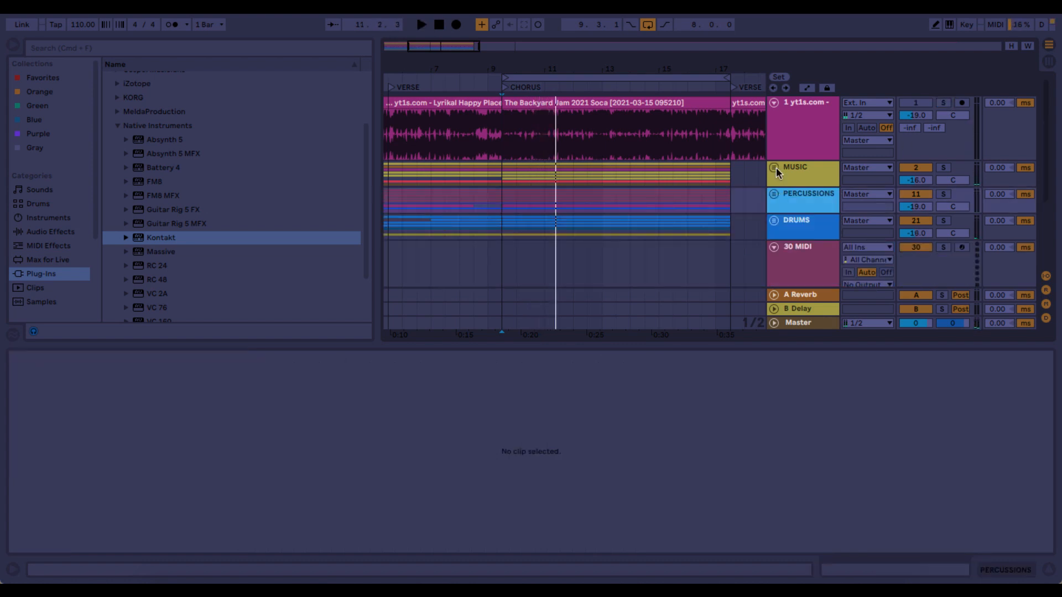
left_click(775, 167)
scroll(785, 201, "down", 1)
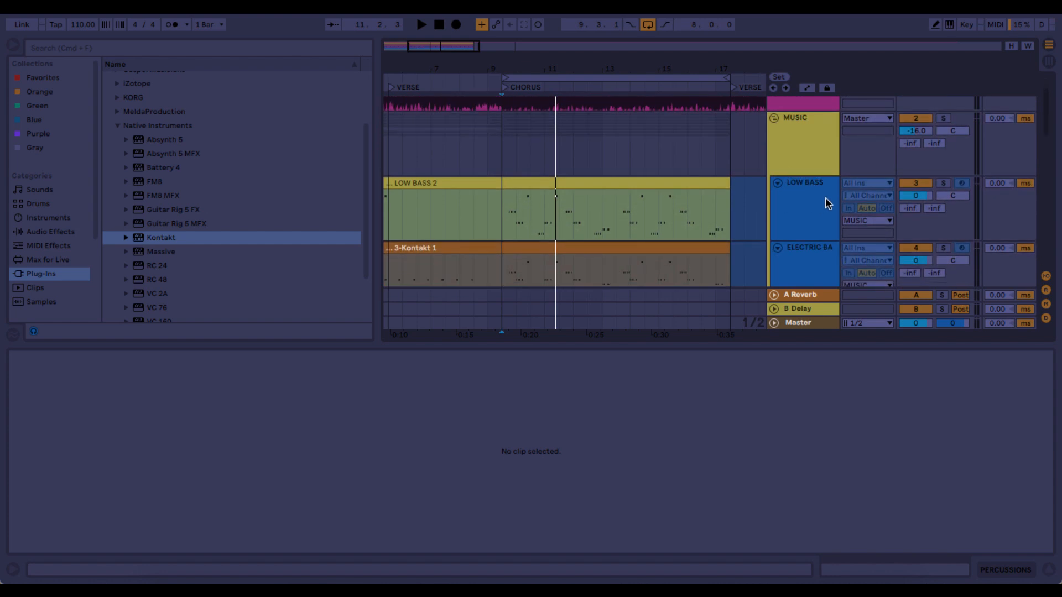
scroll(825, 197, "down", 1)
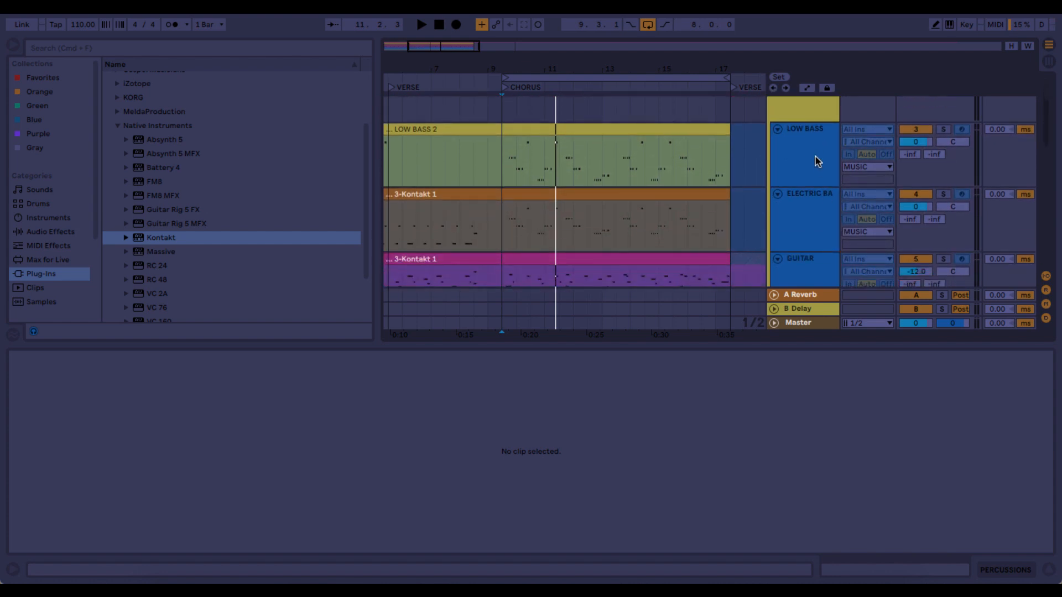
scroll(817, 162, "down", 1)
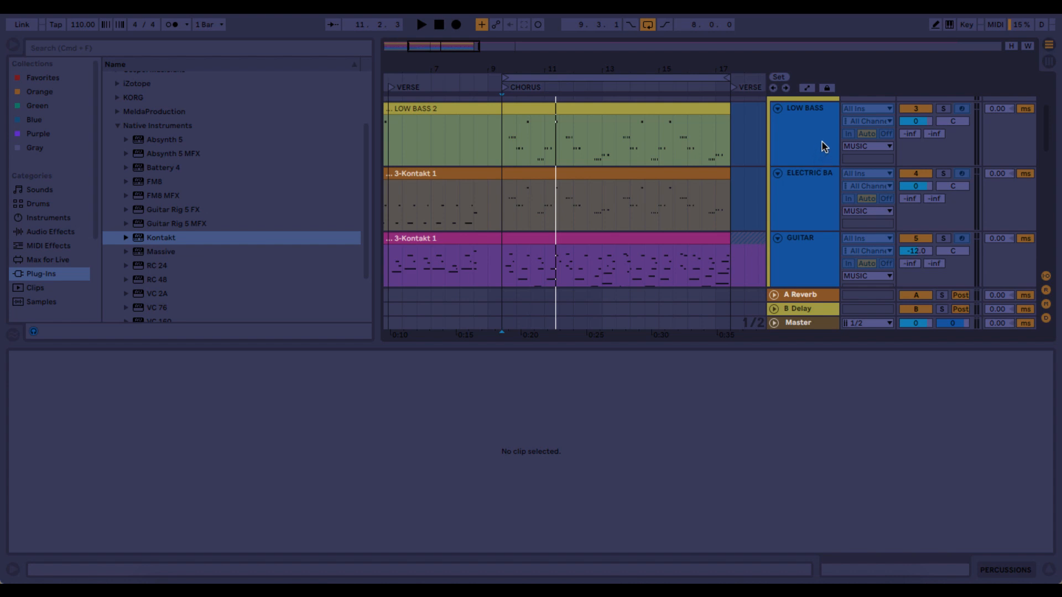
- Solo LOW BASS and ELECTRIC BASS together and play them from the CHORUS start with the electric bass clip's notes open
left_click(819, 142)
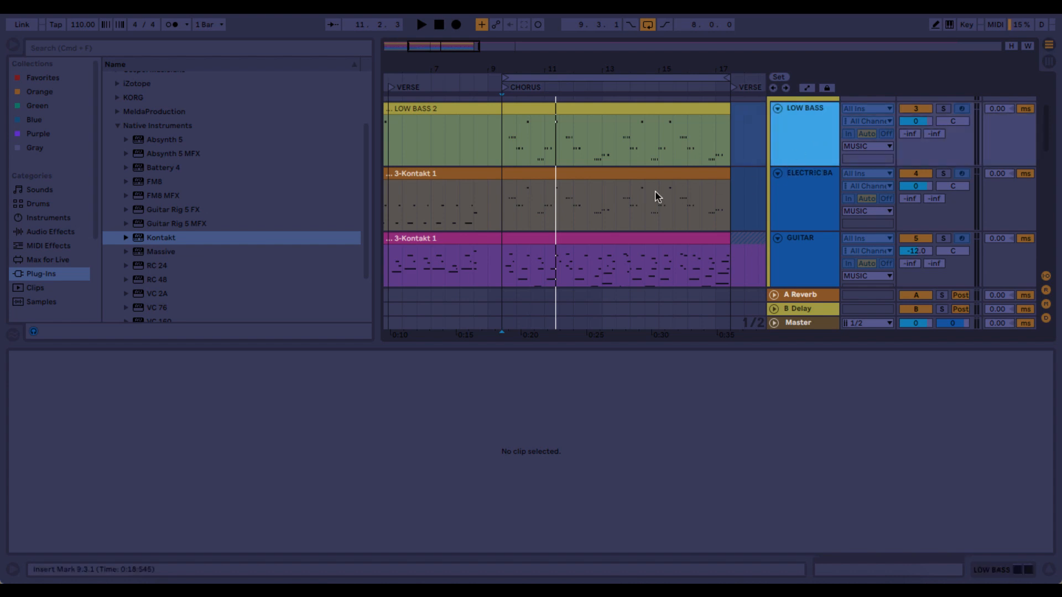
left_click(943, 109)
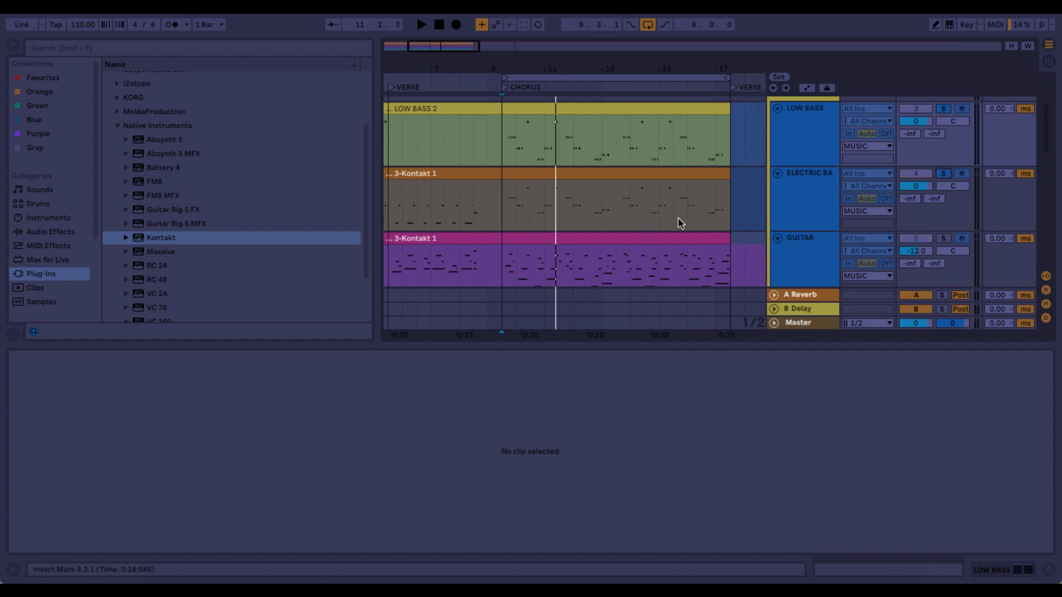
left_click(501, 208)
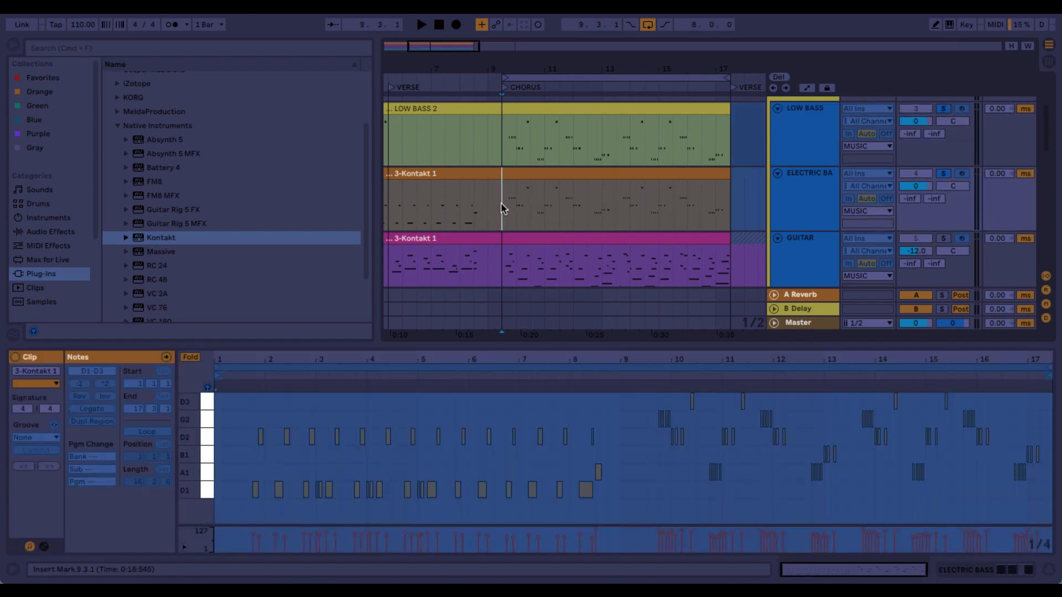
key("space")
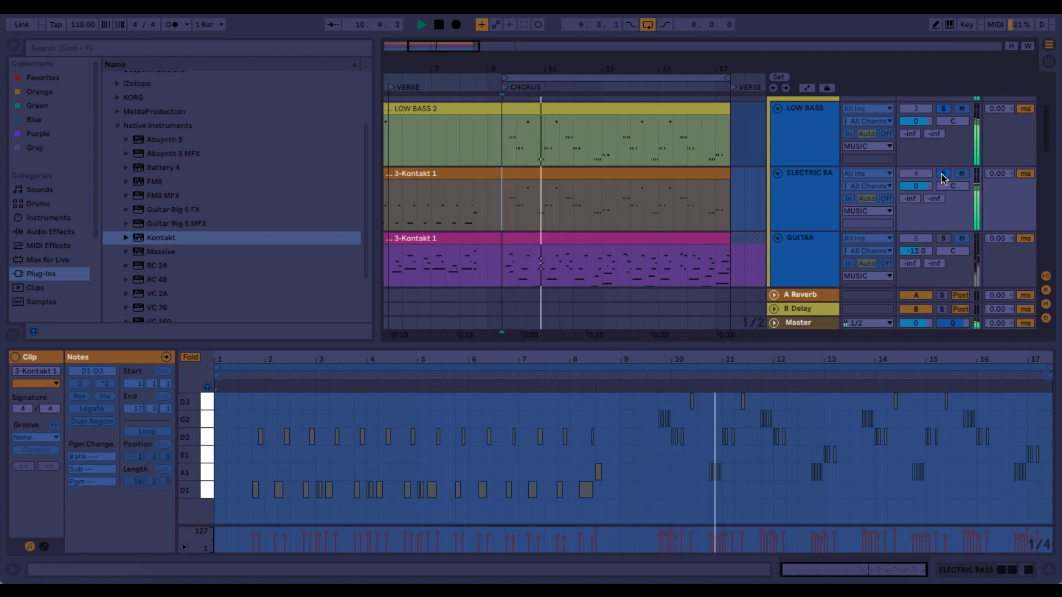
- Solo LOW BASS by itself in the chorus, and add ELECTRIC BASS back to compare the two bass layers
left_click(944, 109)
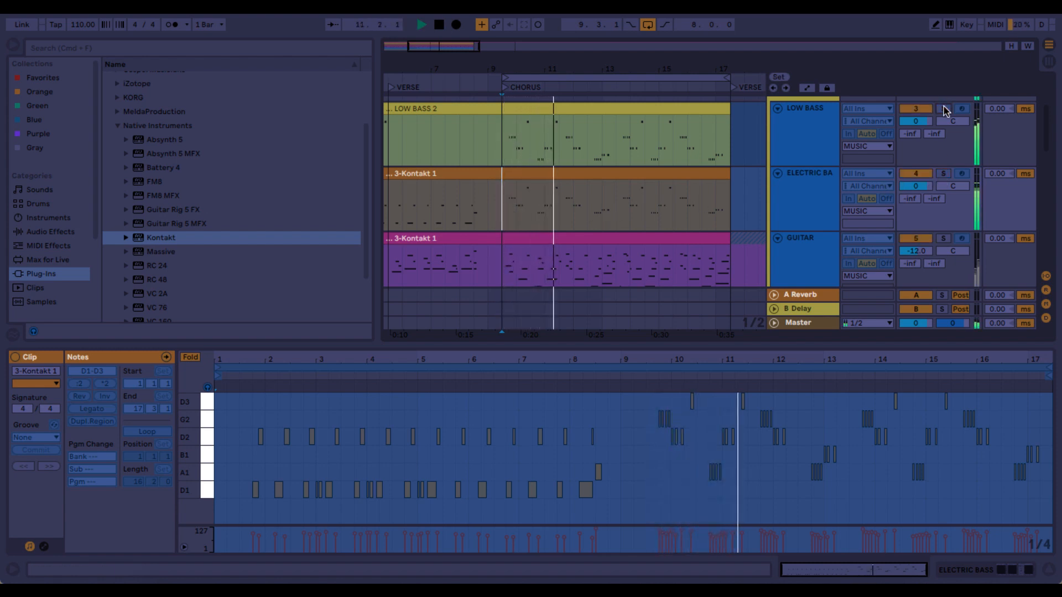
left_click(943, 175)
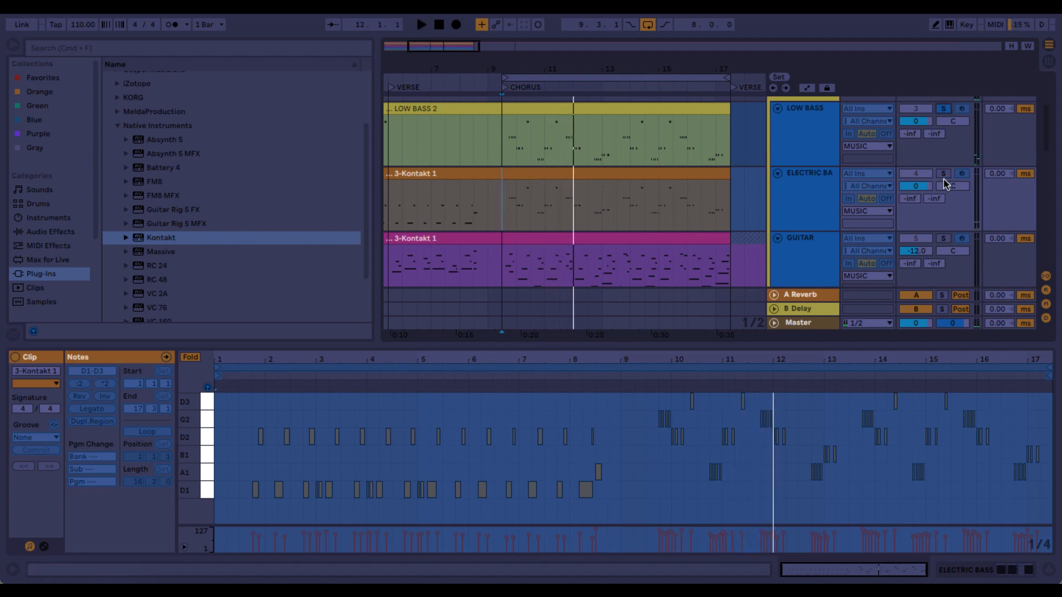
key("space")
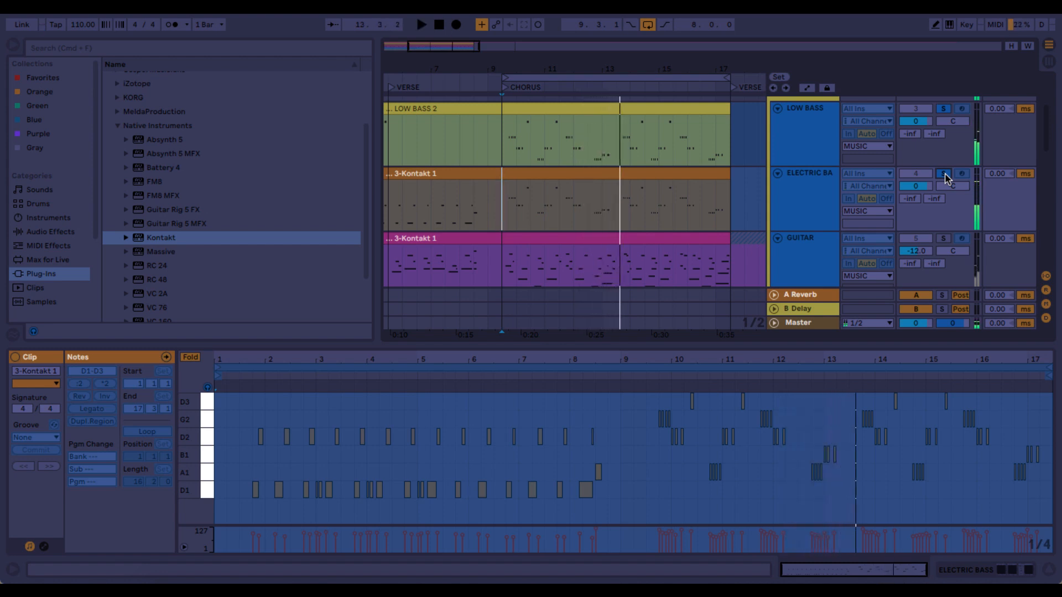
- Play the two soloed bass tracks from the VERSE start, stop, and look over the guitar, horns and synth tracks
scroll(704, 164, "left", 5)
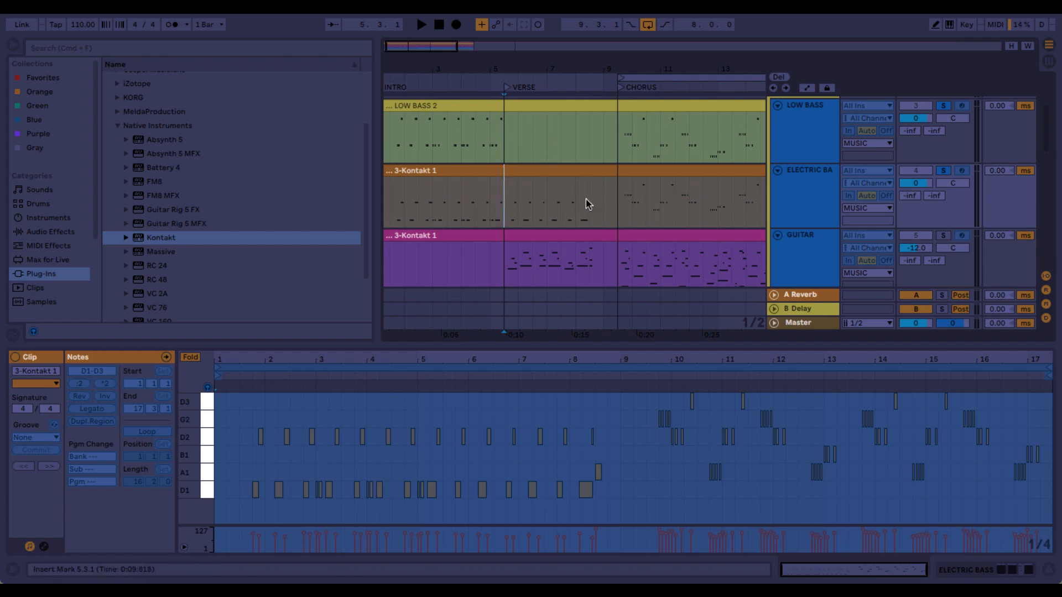
key("space")
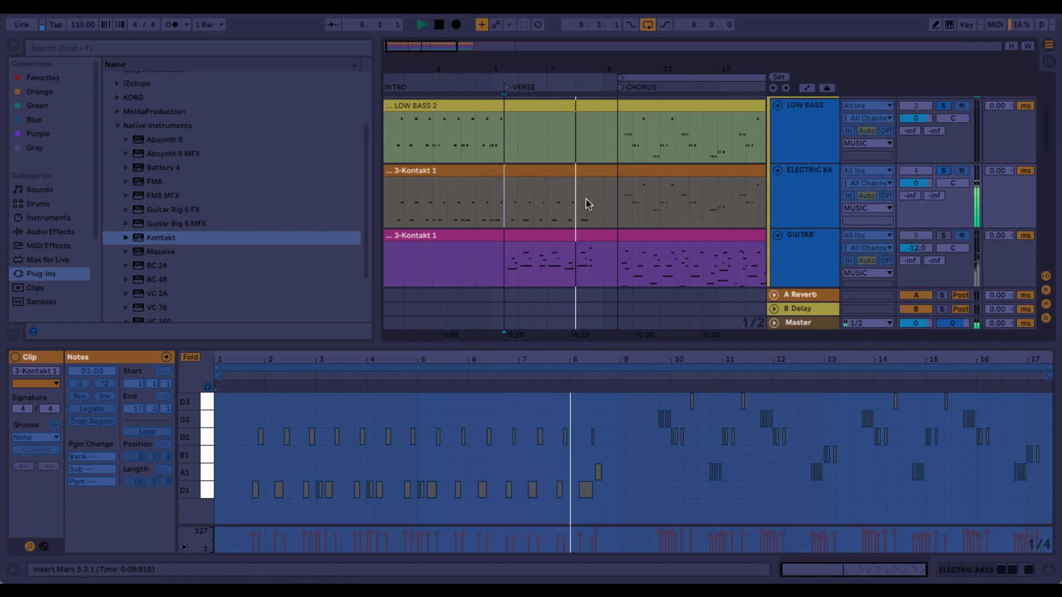
key("space")
scroll(839, 198, "down", 2)
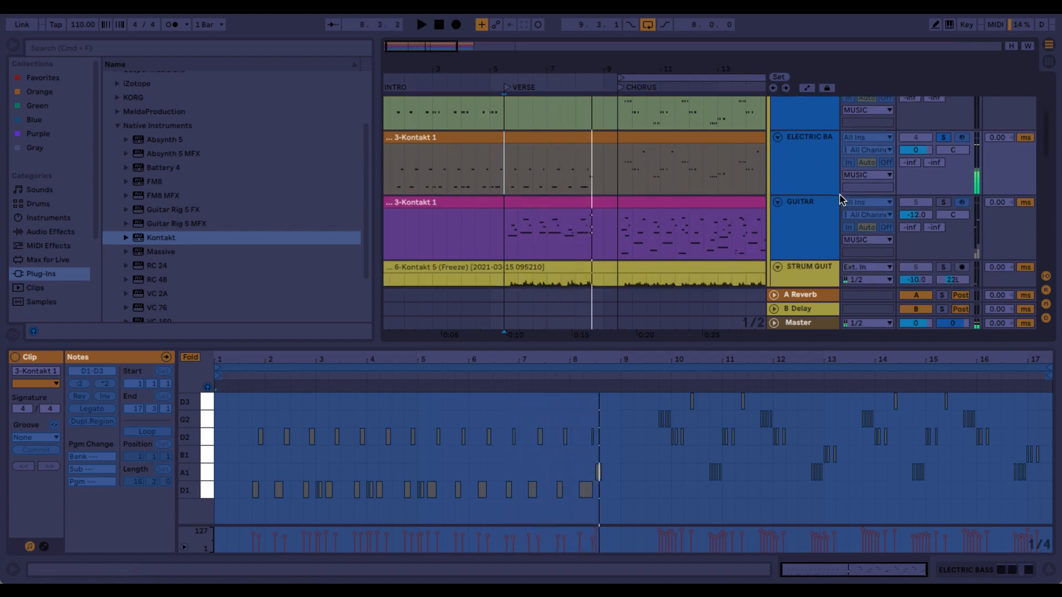
scroll(839, 198, "down", 5)
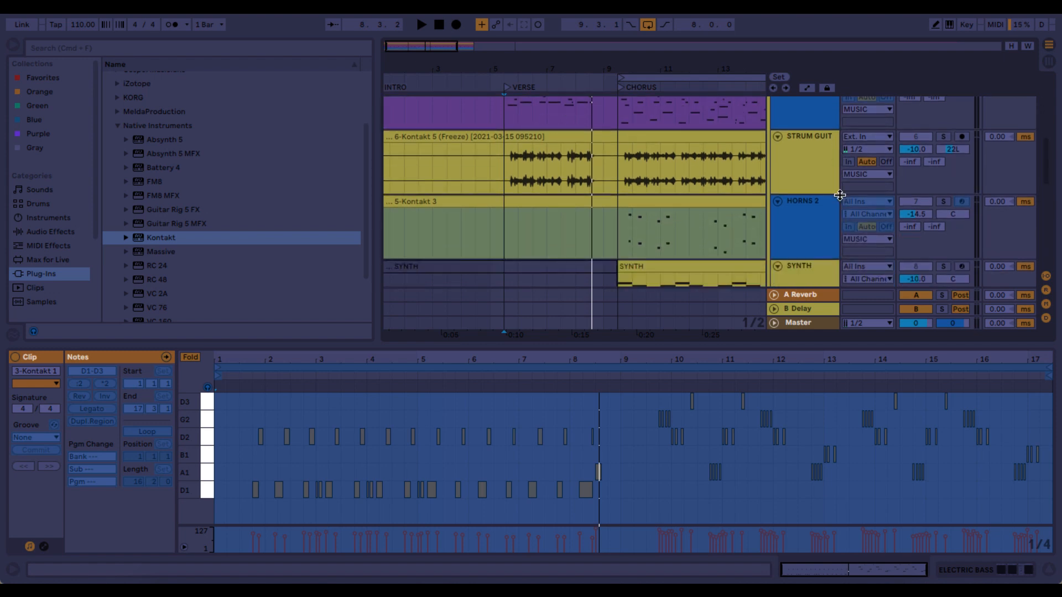
- Solo HORNS 2 and play its part from the CHORUS start, then stop playback
scroll(839, 195, "down", 1)
scroll(608, 199, "right", 2)
scroll(555, 188, "down", 1)
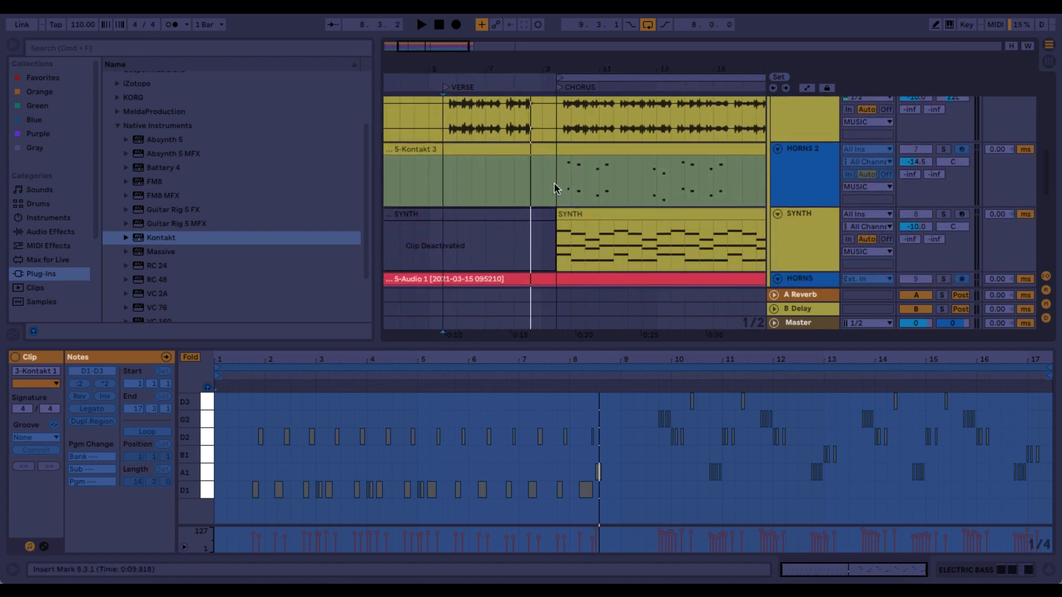
left_click(557, 183)
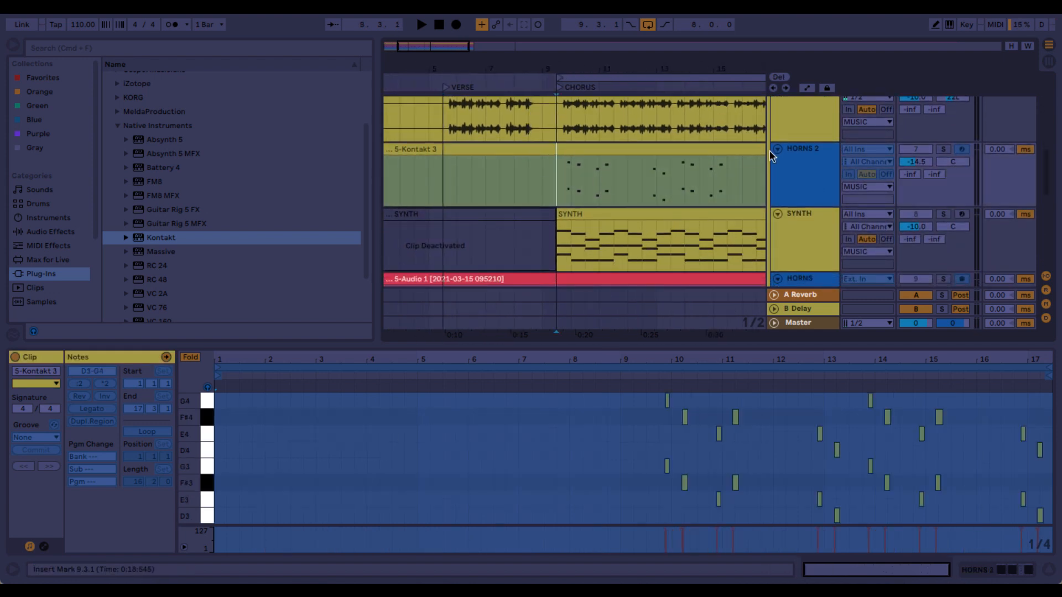
left_click(942, 149)
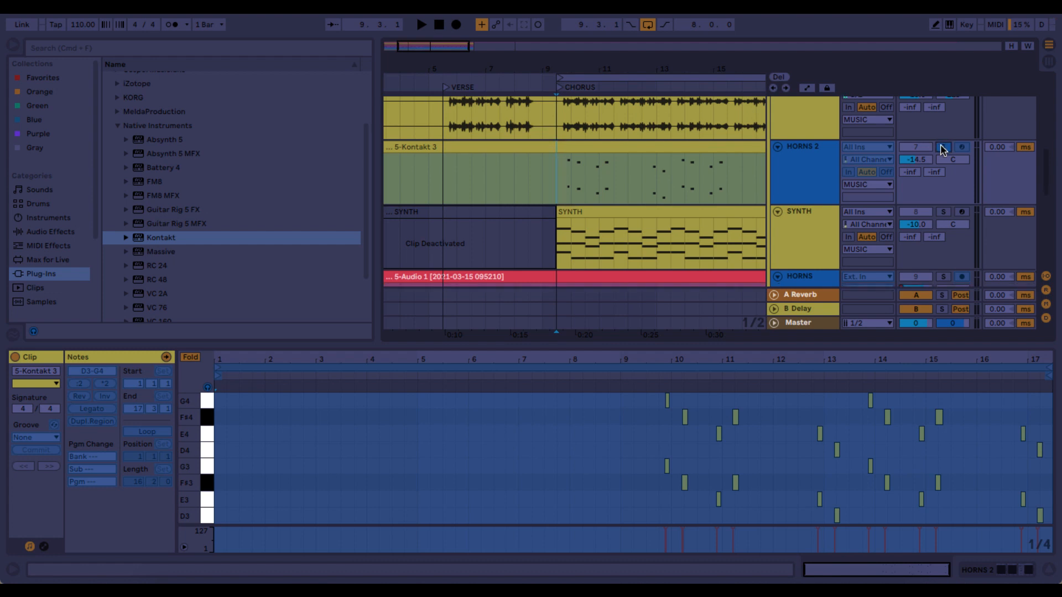
key("space")
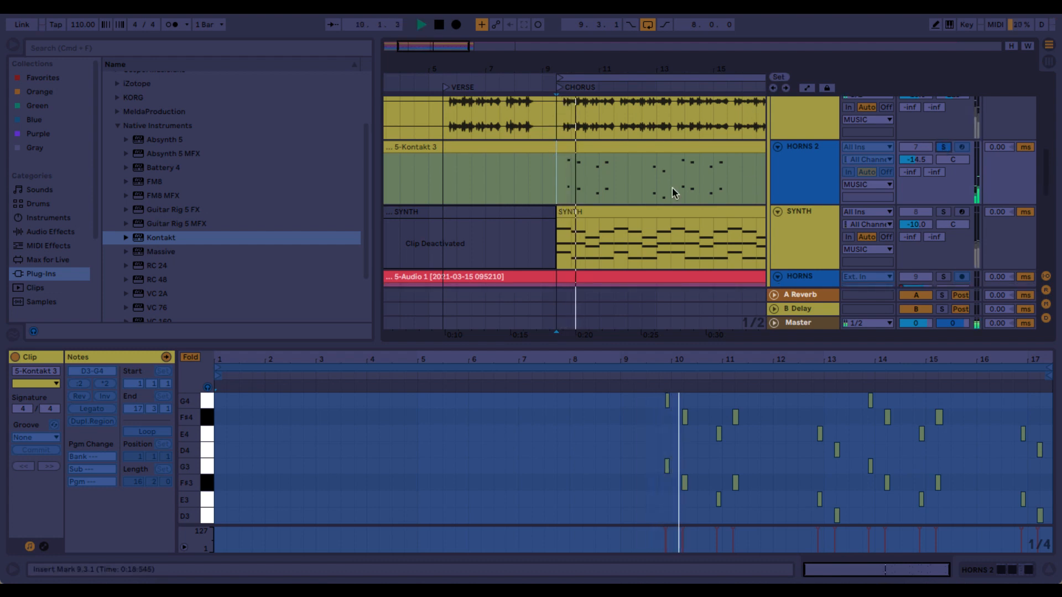
key("space")
key("space")
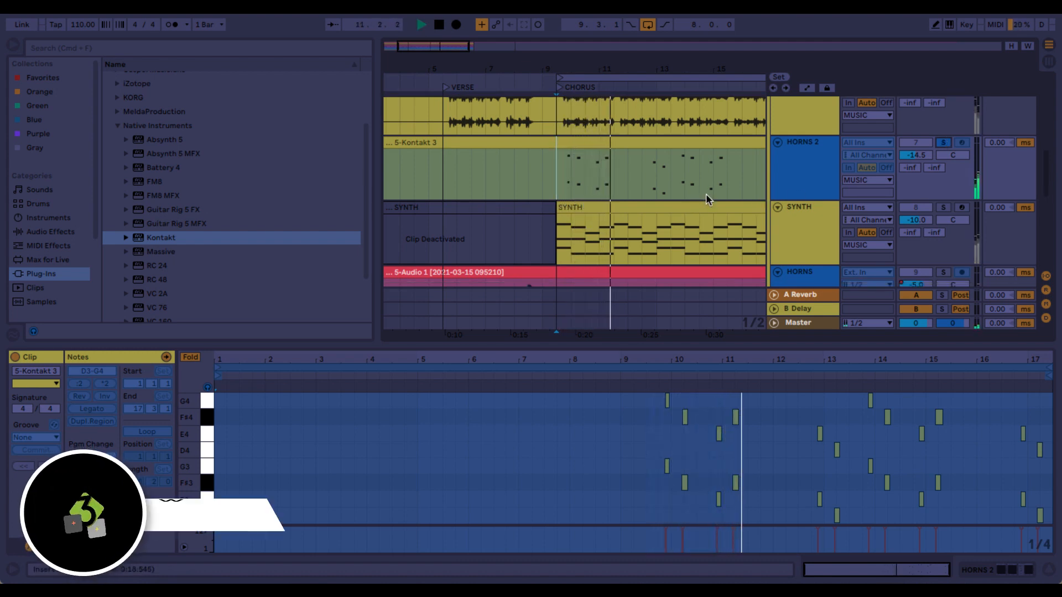
scroll(705, 194, "down", 3)
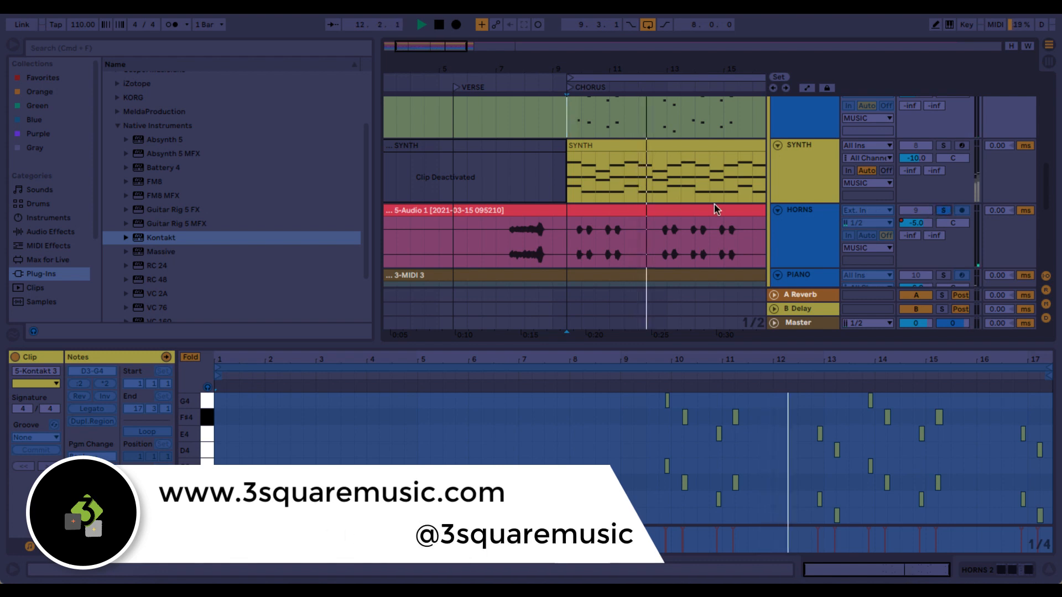
scroll(613, 185, "up", 4)
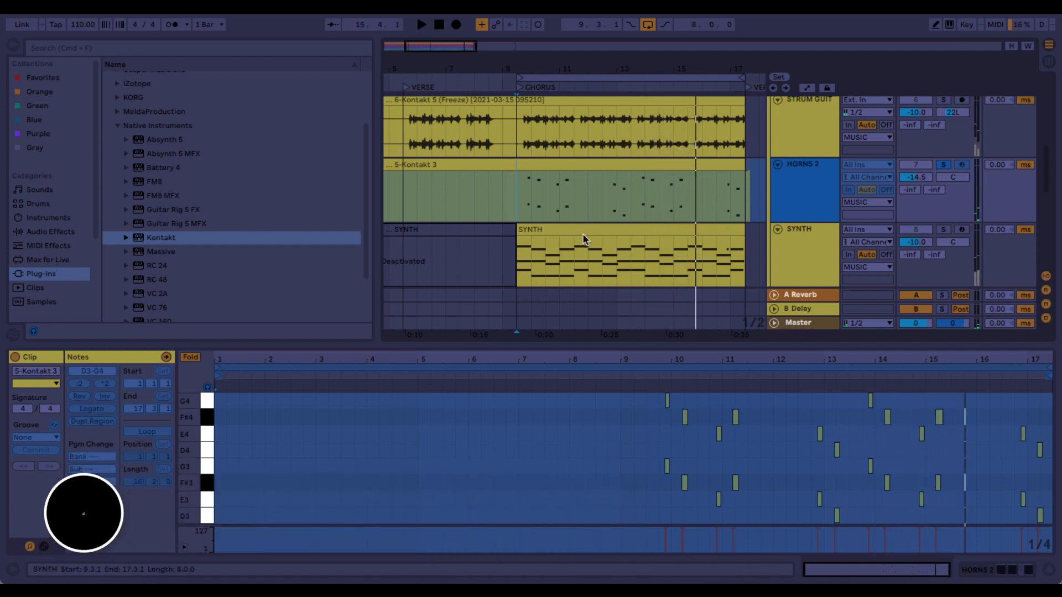
key("space")
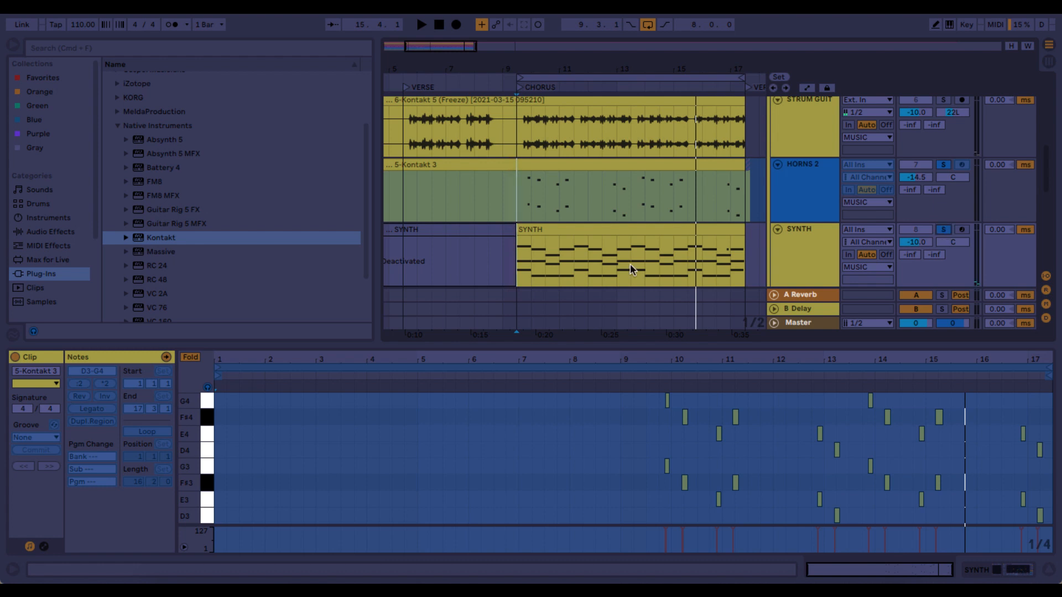
- Play SYNTH soloed together with HORNS 2 from the CHORUS start
left_click(518, 264)
key("space")
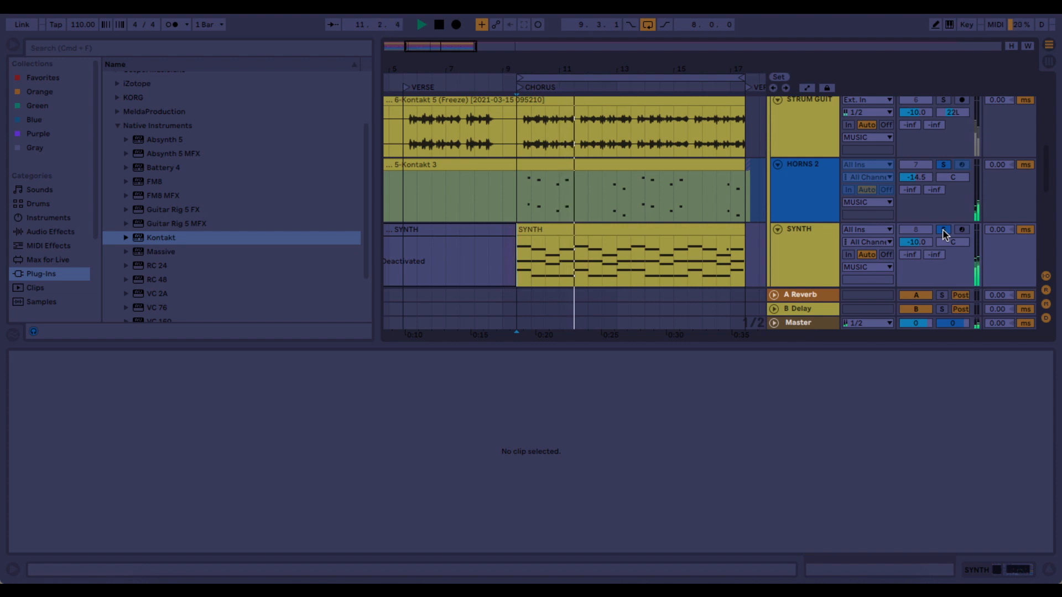
scroll(945, 235, "up", 2)
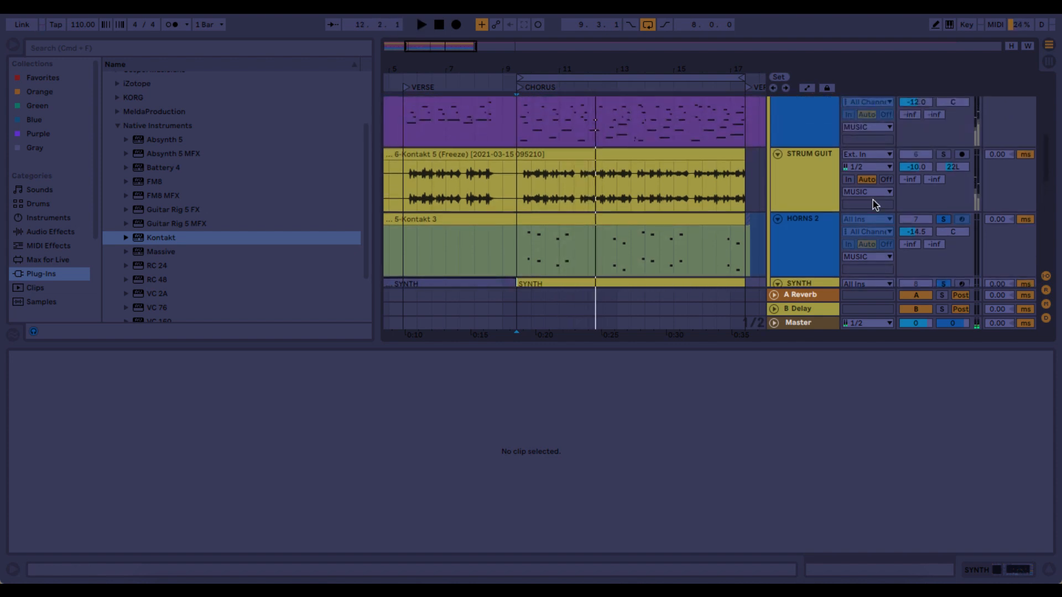
- Solo GUITAR by itself and open its clip's notes from the CHORUS start
scroll(827, 195, "up", 3)
left_click(826, 194)
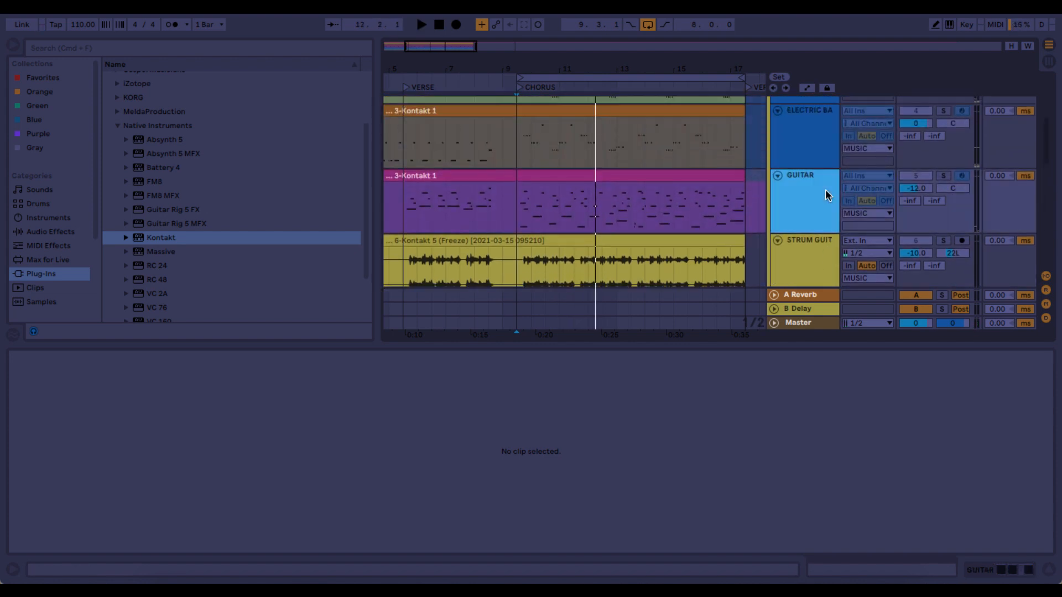
left_click(943, 175)
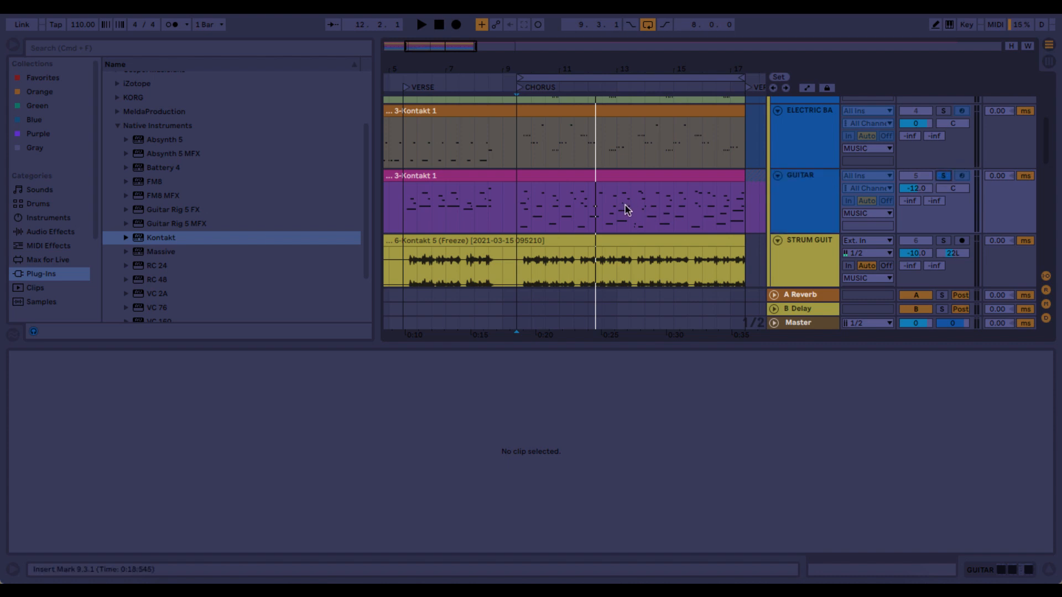
left_click(518, 205)
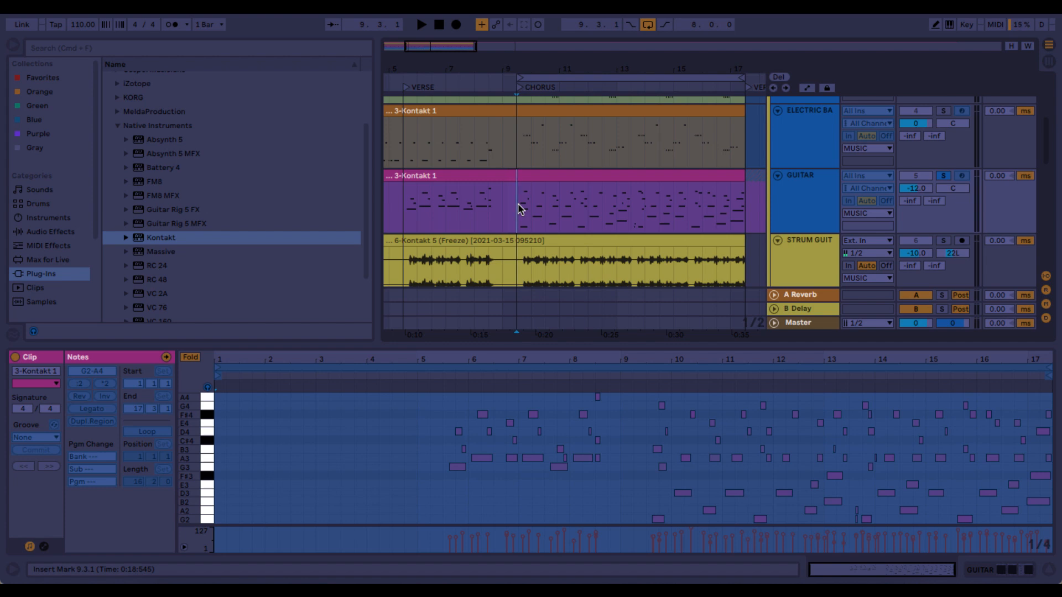
left_click(552, 178)
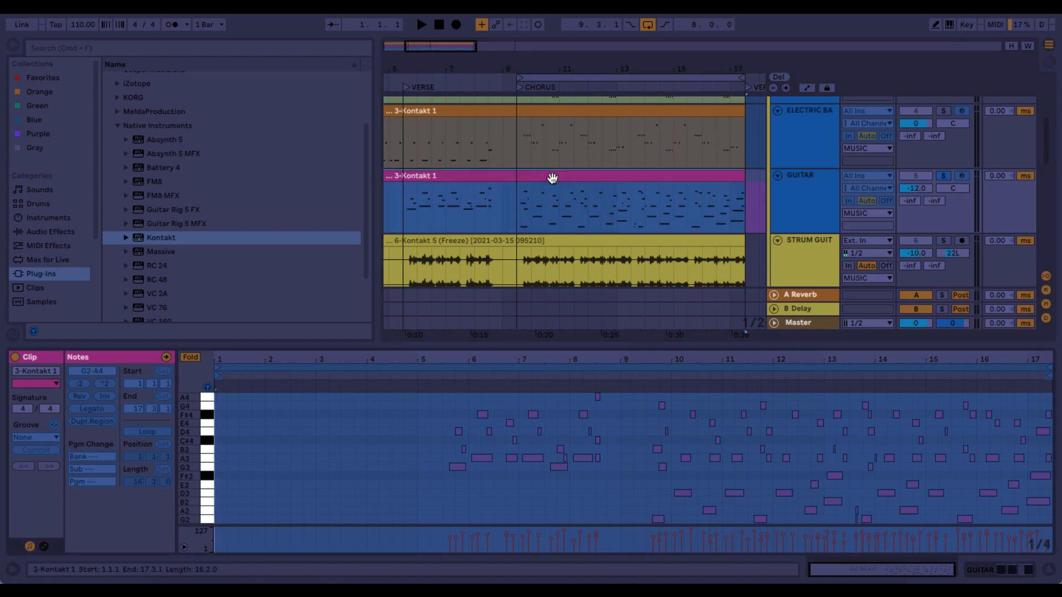
left_click(521, 221)
- Solo PIANO by itself and play its part from the CHORUS start
scroll(518, 200, "down", 5)
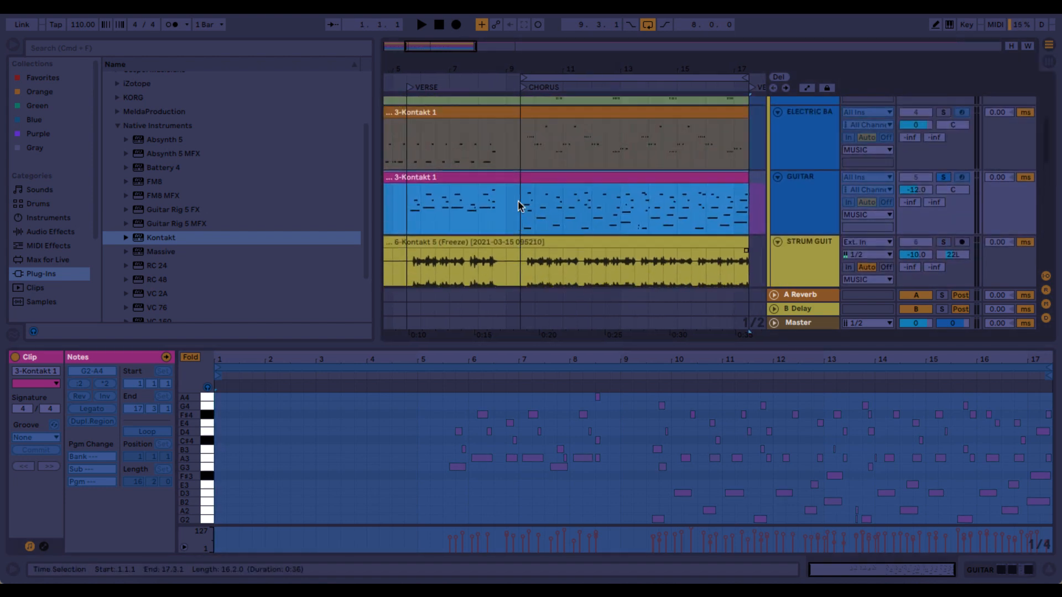
scroll(518, 200, "down", 10)
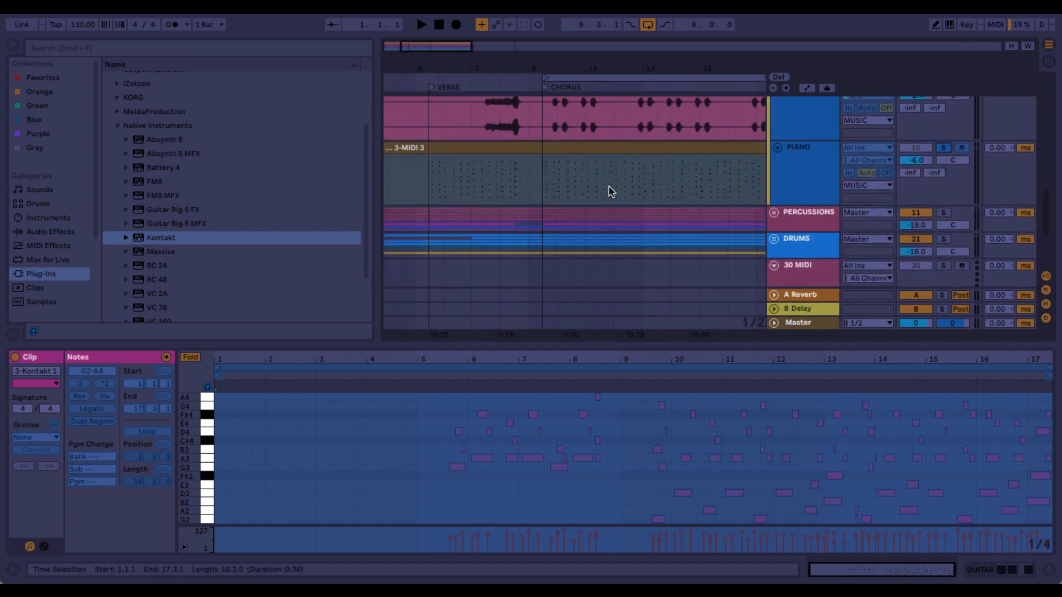
left_click(543, 184)
key("space")
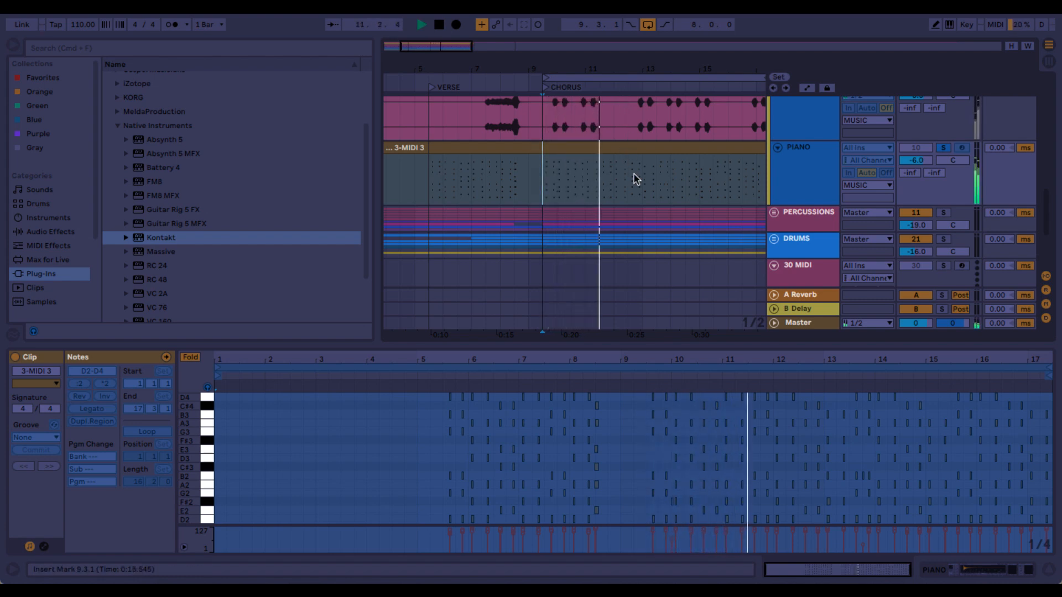
- Look over the SYNTH, HORNS and PIANO tracks while the soloed piano plays through the chorus, then stop playback
scroll(636, 178, "up", 2)
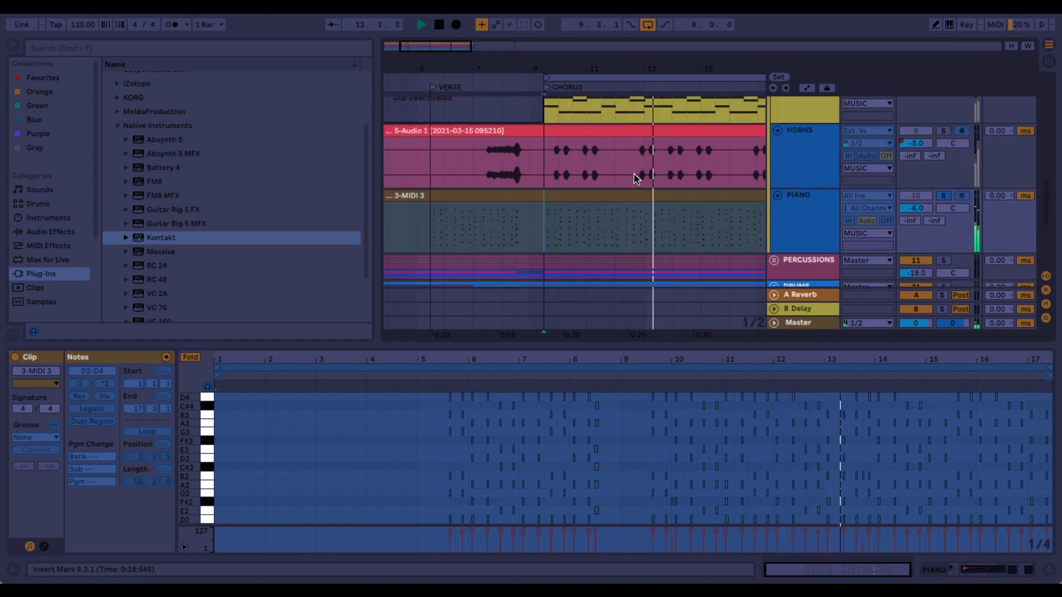
scroll(636, 178, "up", 2)
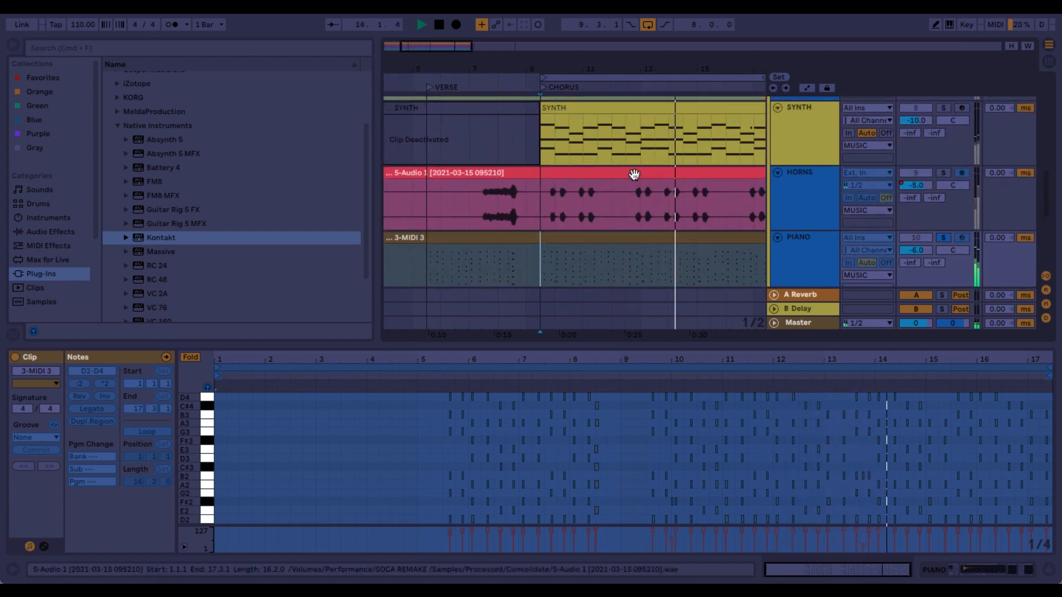
scroll(636, 178, "up", 1)
scroll(636, 178, "left", 1)
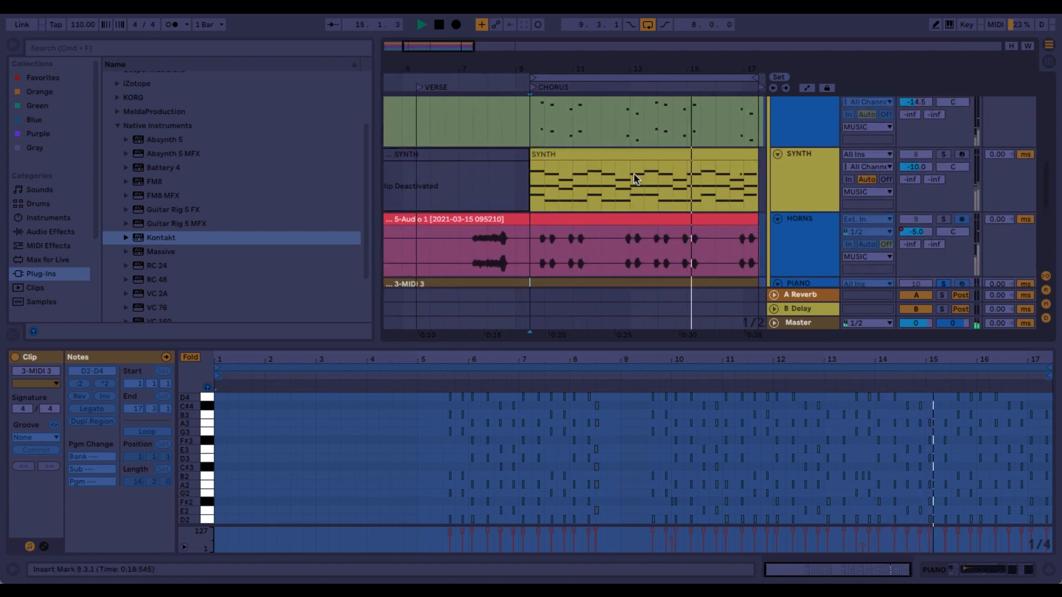
scroll(634, 176, "down", 1)
scroll(635, 175, "up", 1)
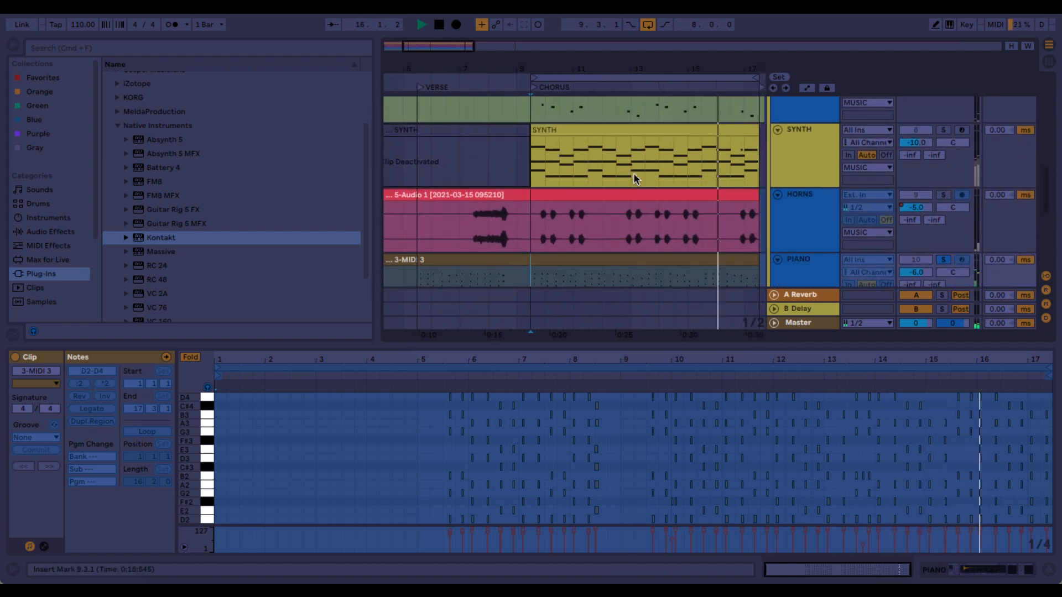
scroll(635, 174, "down", 1)
scroll(634, 174, "left", 1)
scroll(633, 174, "down", 1)
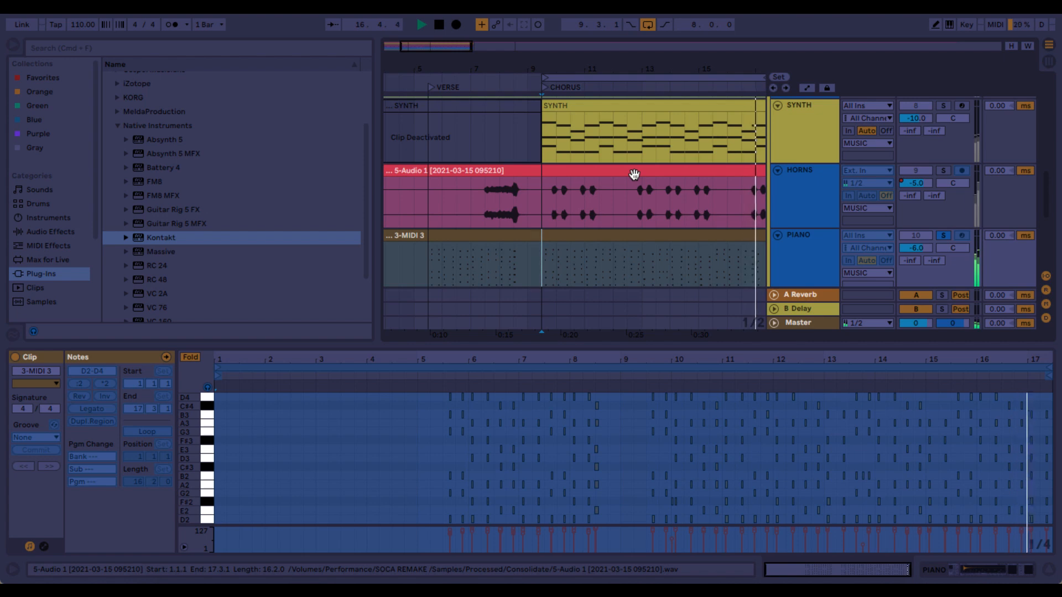
scroll(633, 175, "up", 3)
scroll(633, 174, "right", 2)
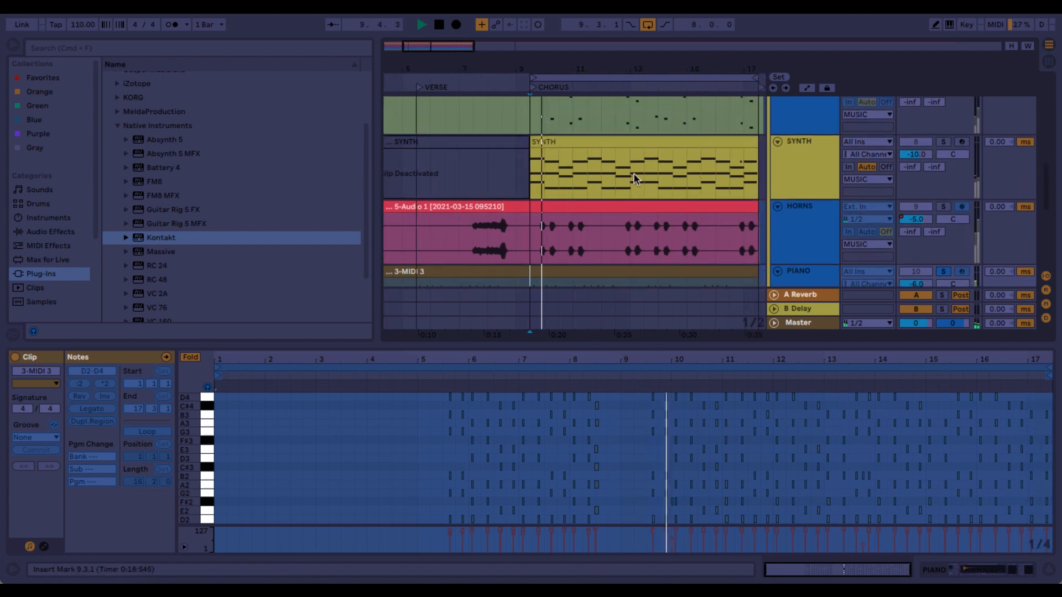
key("space")
- Solo GUITAR in place of PIANO and play it from the CHORUS start with its clip's notes open, then stop
scroll(634, 175, "up", 15)
scroll(634, 174, "left", 2)
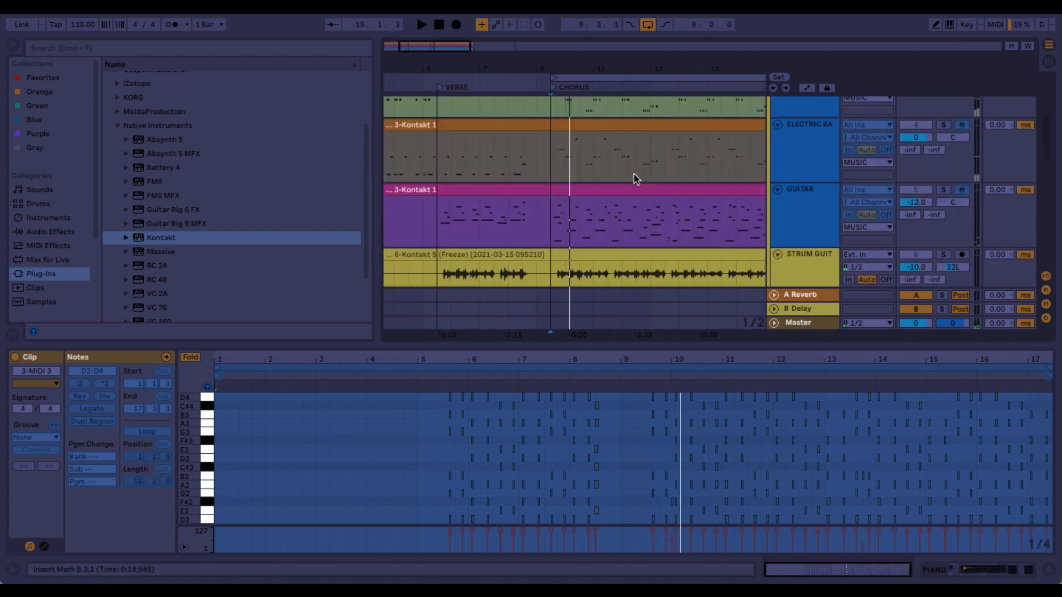
scroll(805, 225, "down", 5)
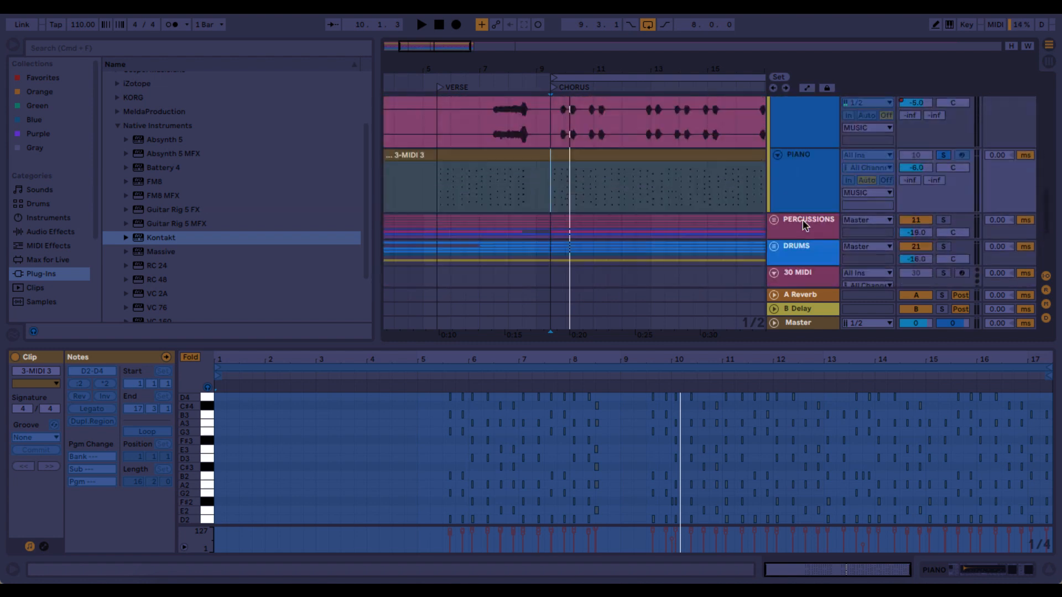
scroll(804, 225, "up", 7)
scroll(805, 225, "up", 2)
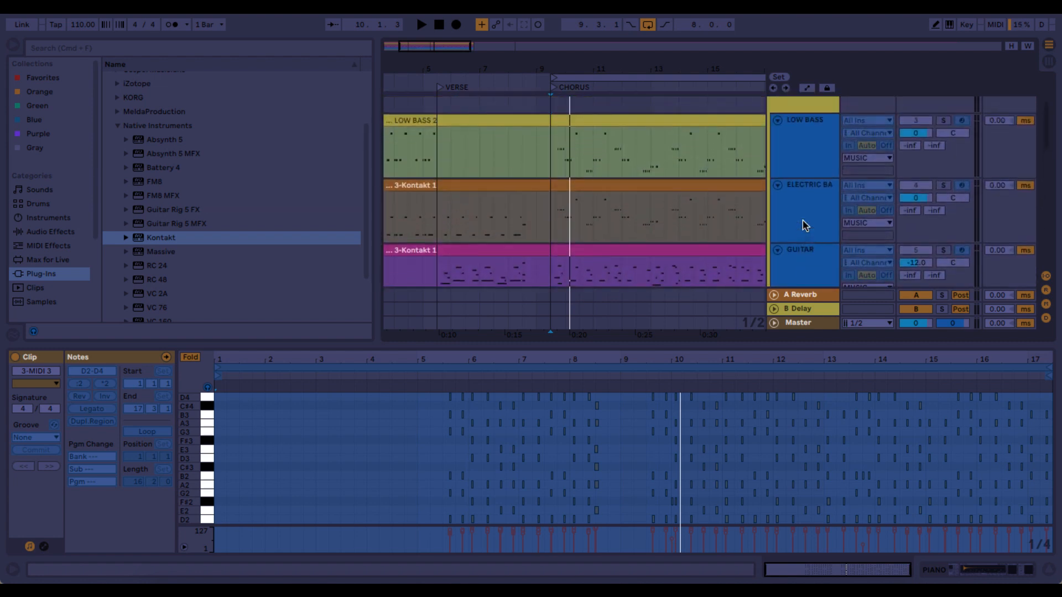
scroll(806, 235, "down", 4)
scroll(805, 235, "down", 1)
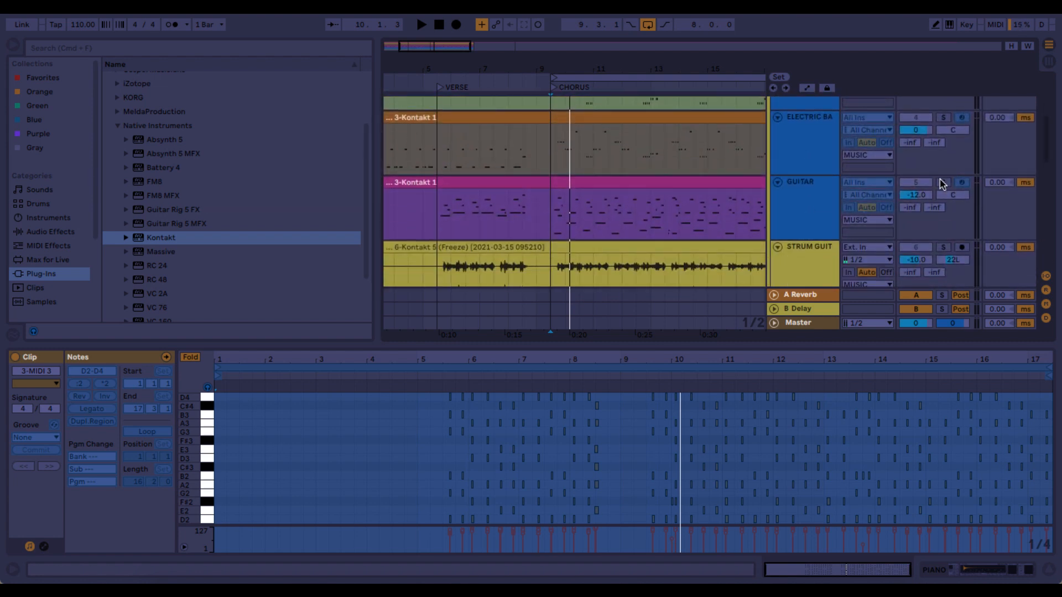
left_click(553, 219)
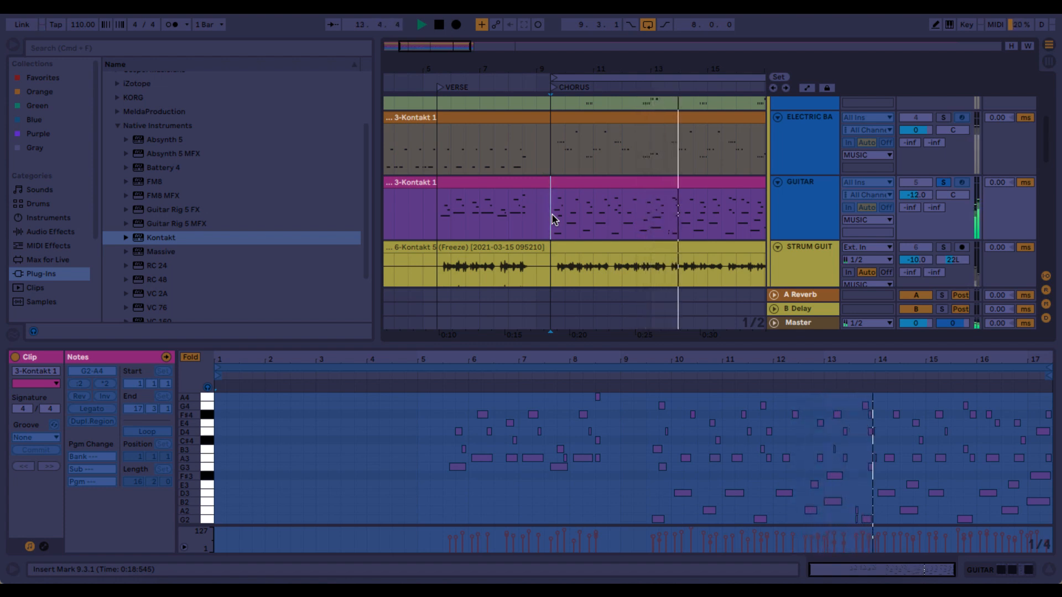
scroll(552, 219, "down", 3)
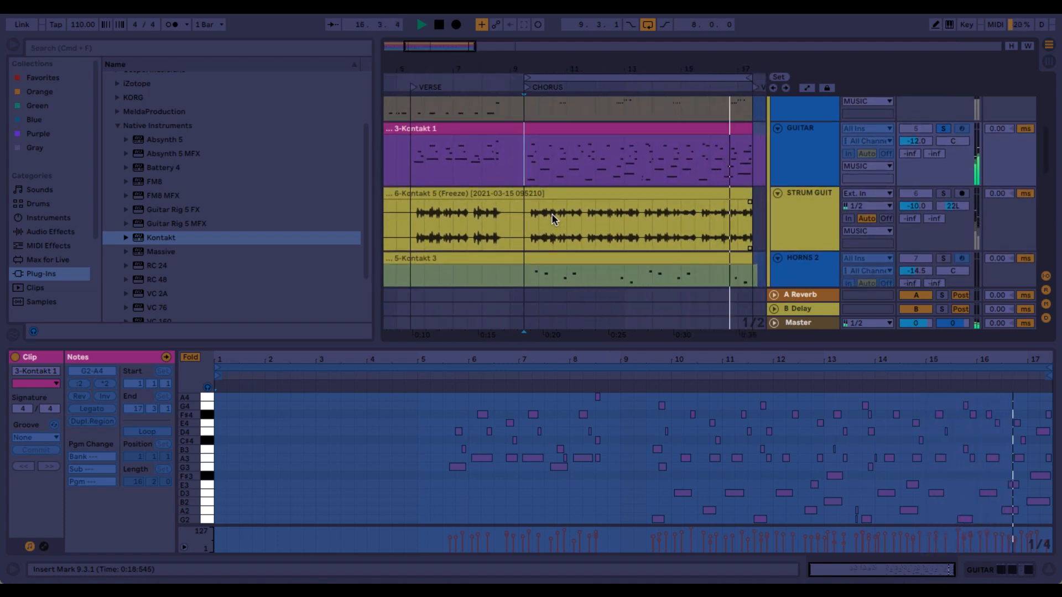
key("space")
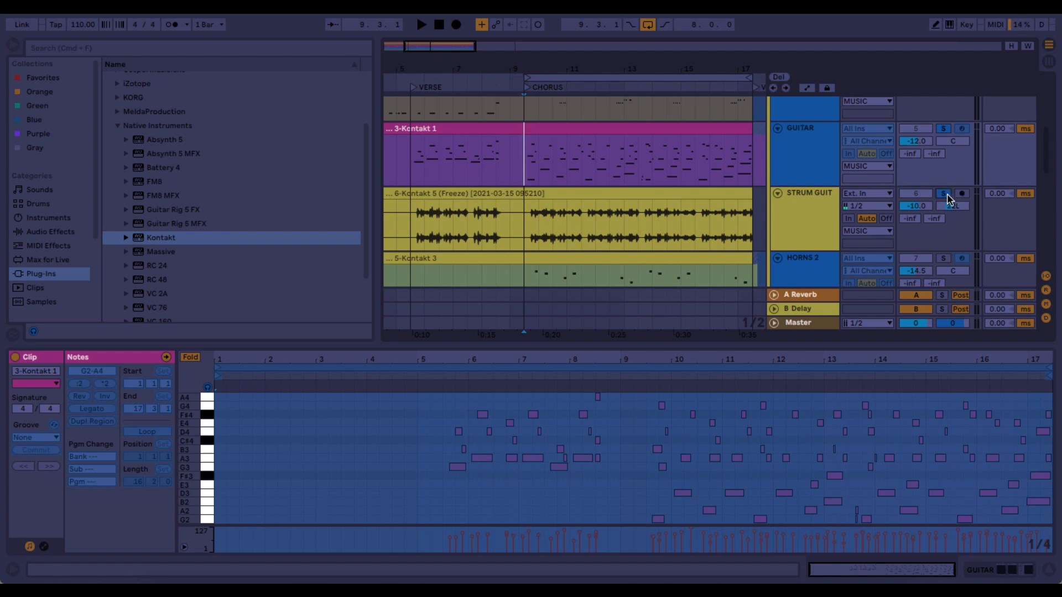
- Play GUITAR and STRUM GUITAR soloed together from the CHORUS start, then leave only STRUM GUITAR soloed
left_click(524, 222, "shift")
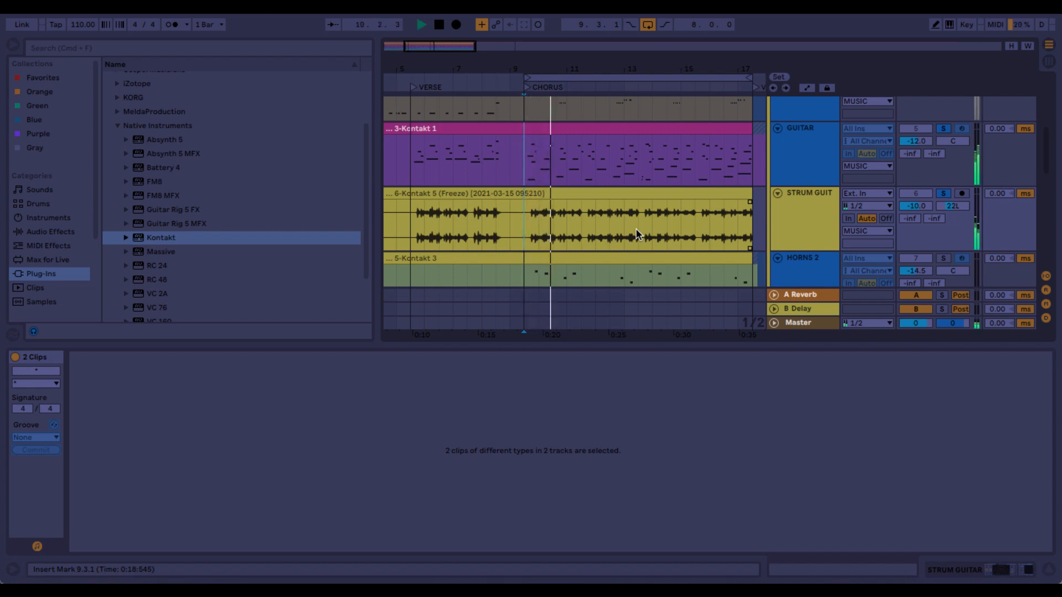
left_click(941, 193)
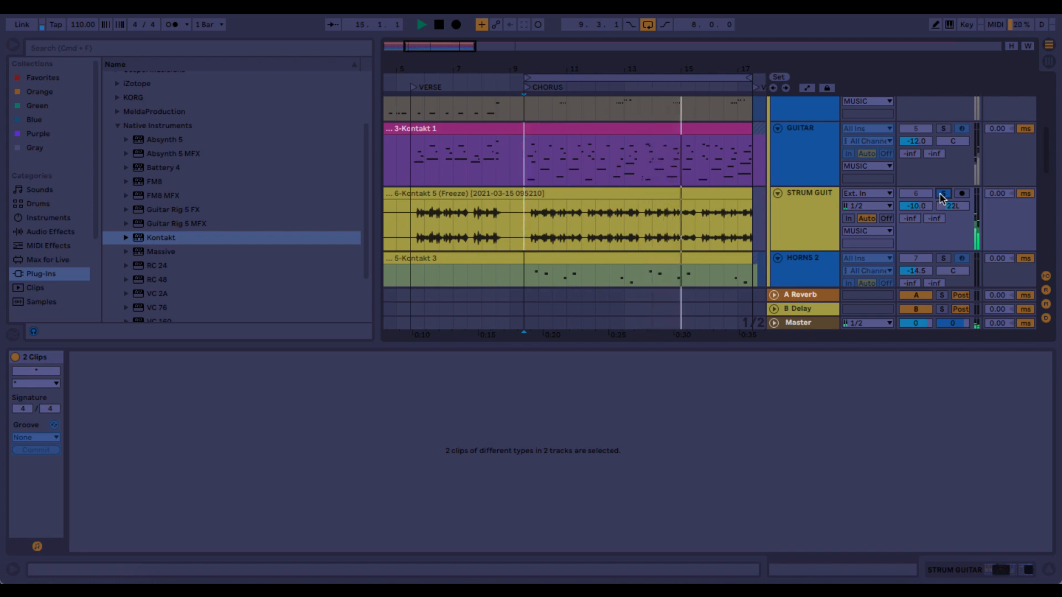
- Stop playback, show the whole arrangement, and play it unsoloed from the beginning of the song
scroll(941, 197, "up", 5)
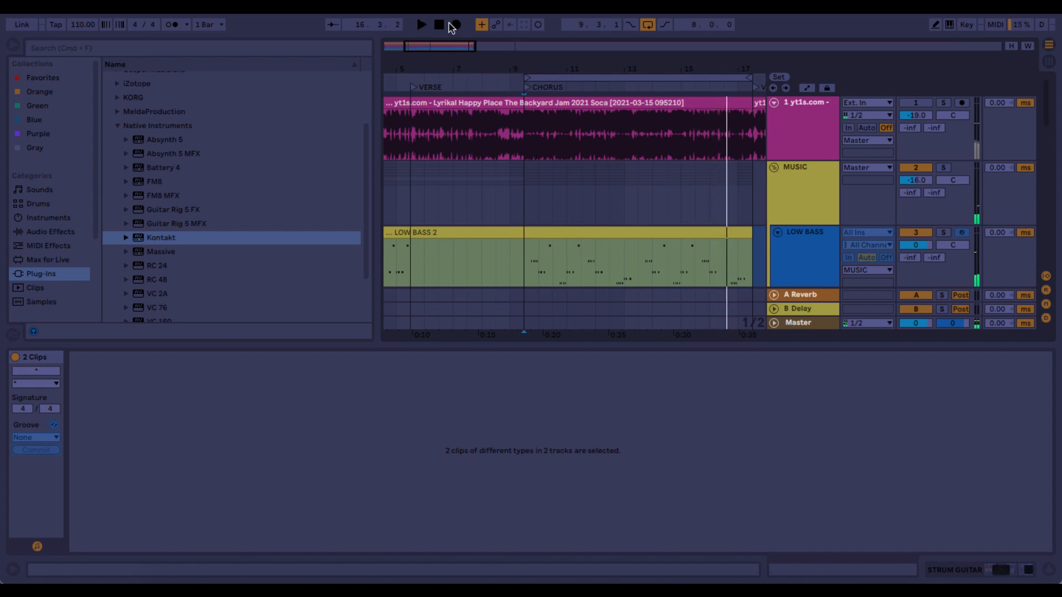
left_click(438, 24)
left_click_drag(581, 64, 580, 44)
left_click_drag(465, 69, 458, 69)
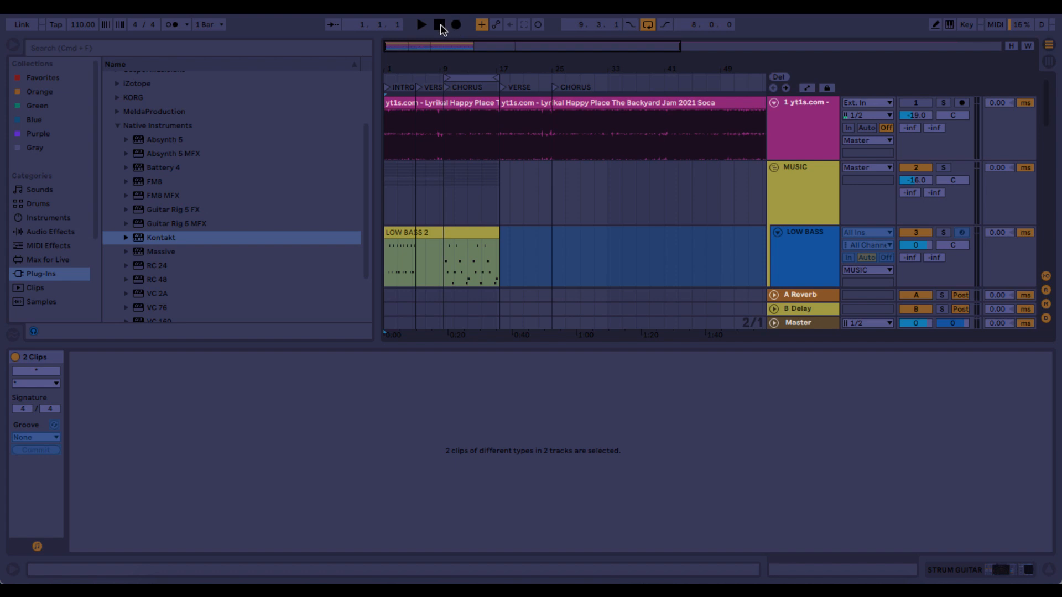
key("space")
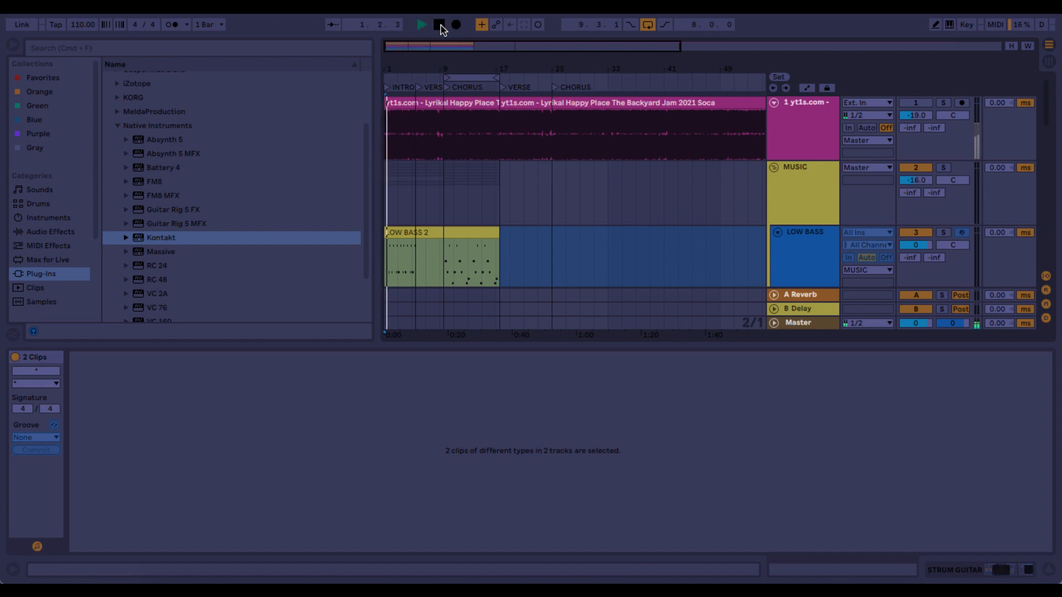